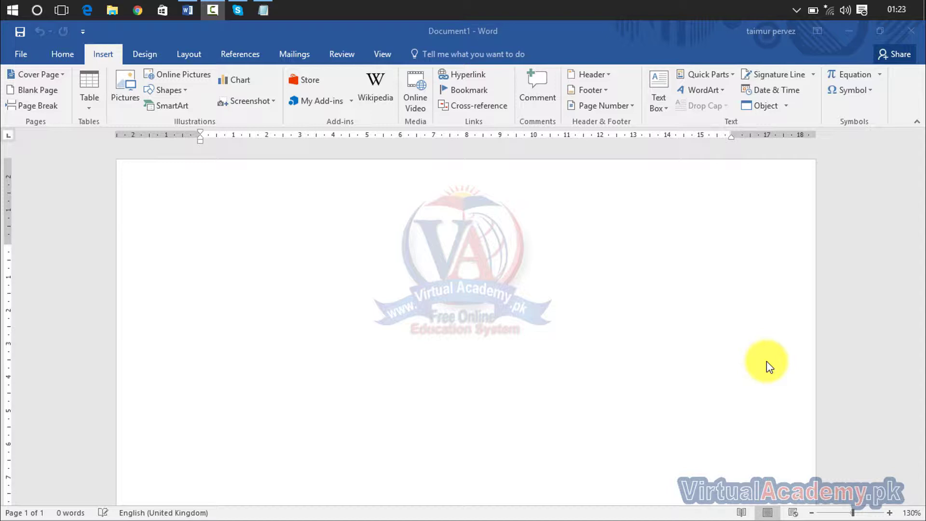
Step: Insert an empty table with 10 columns and 4 rows from the Insert Table grid
{"action": "left_click", "coordinate": [85, 106]}
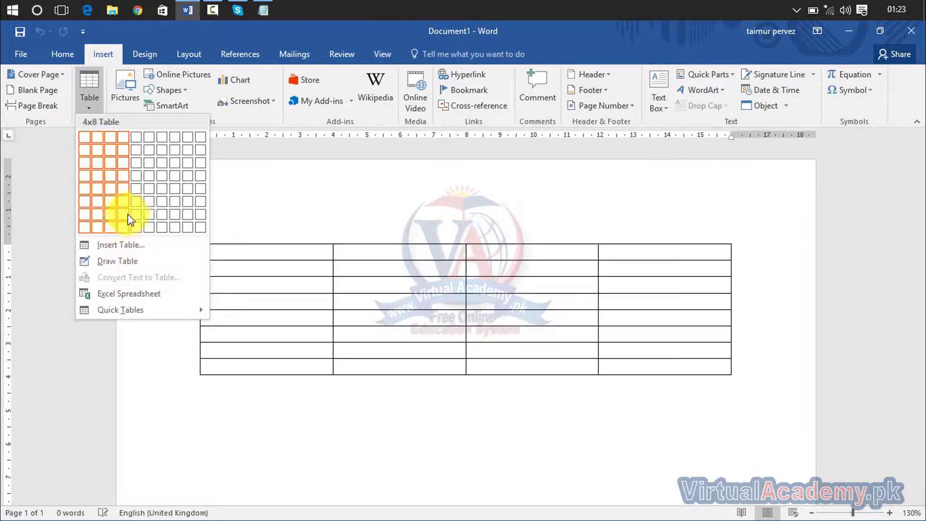
{"action": "left_click", "coordinate": [199, 177]}
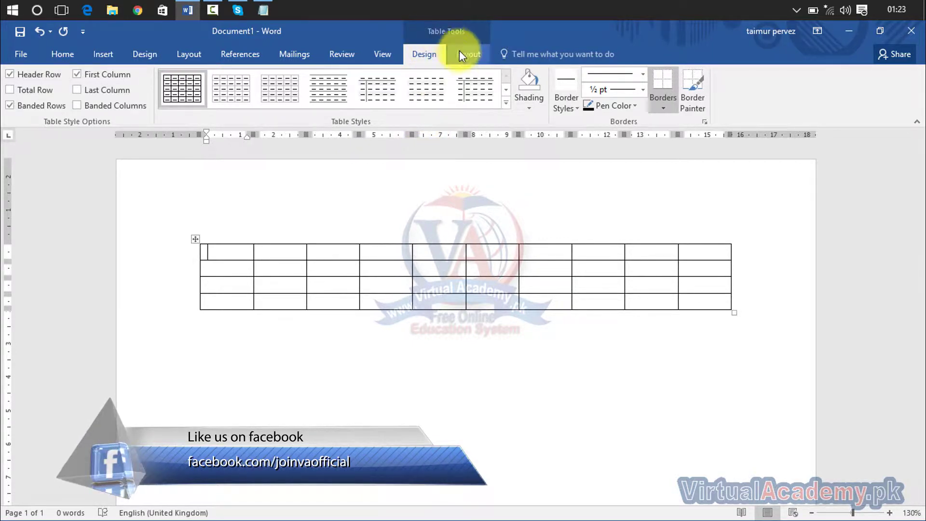
Step: Use the Layout Select menu to select the first cell, then the entire second row
{"action": "left_click", "coordinate": [466, 57]}
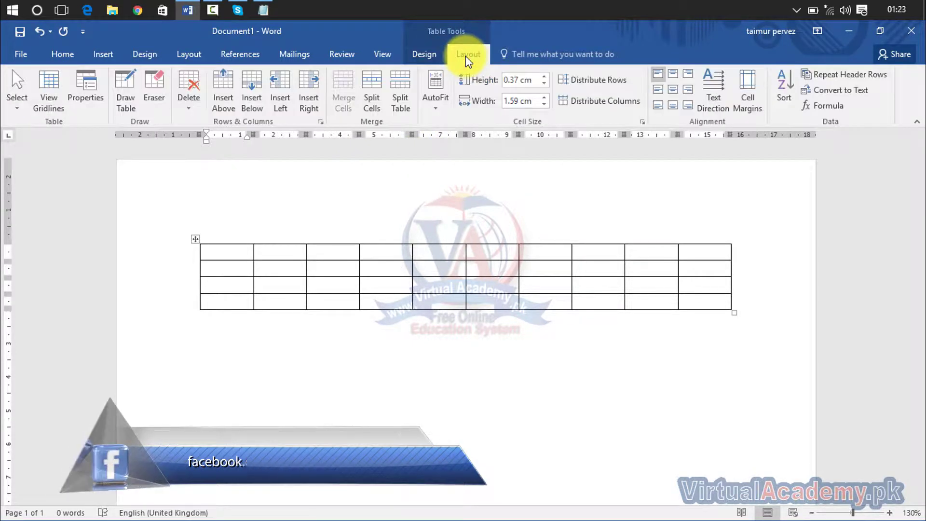
{"action": "left_click", "coordinate": [13, 107]}
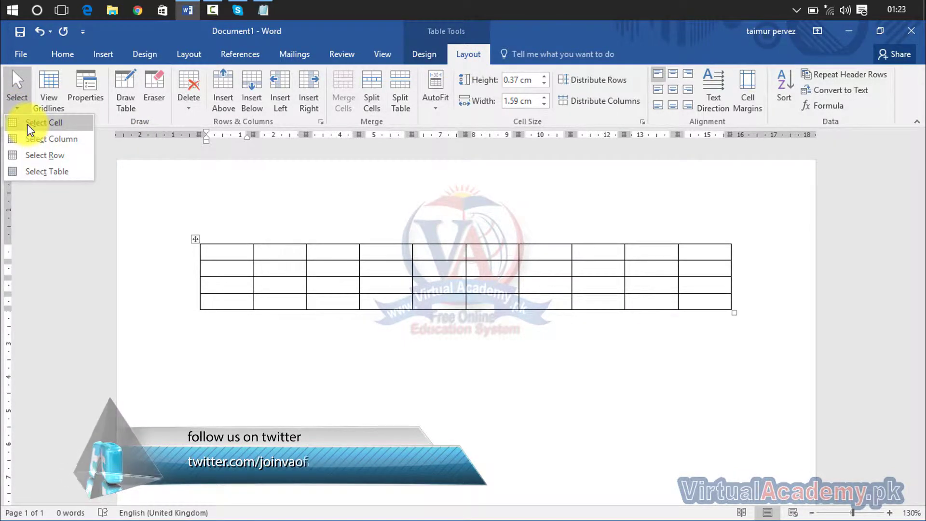
{"action": "left_click", "coordinate": [27, 124]}
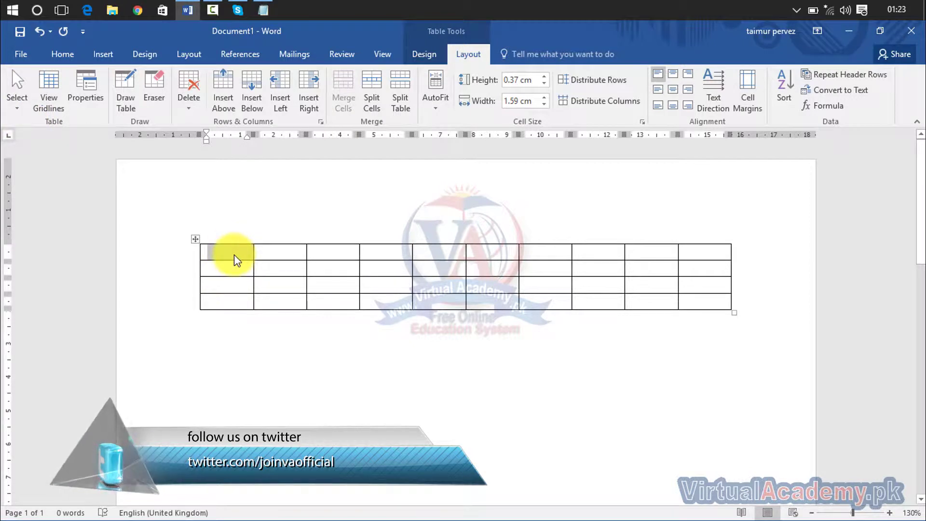
{"action": "left_click", "coordinate": [231, 268]}
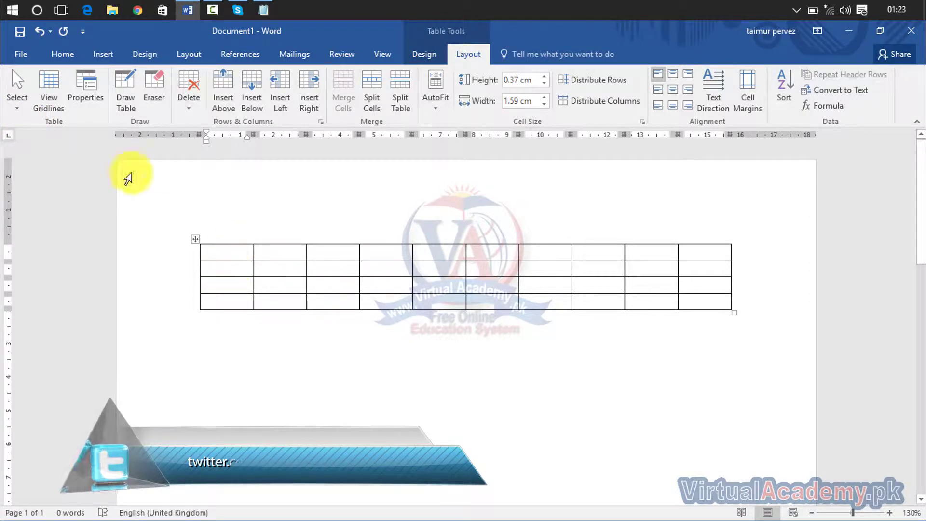
{"action": "left_click", "coordinate": [17, 99]}
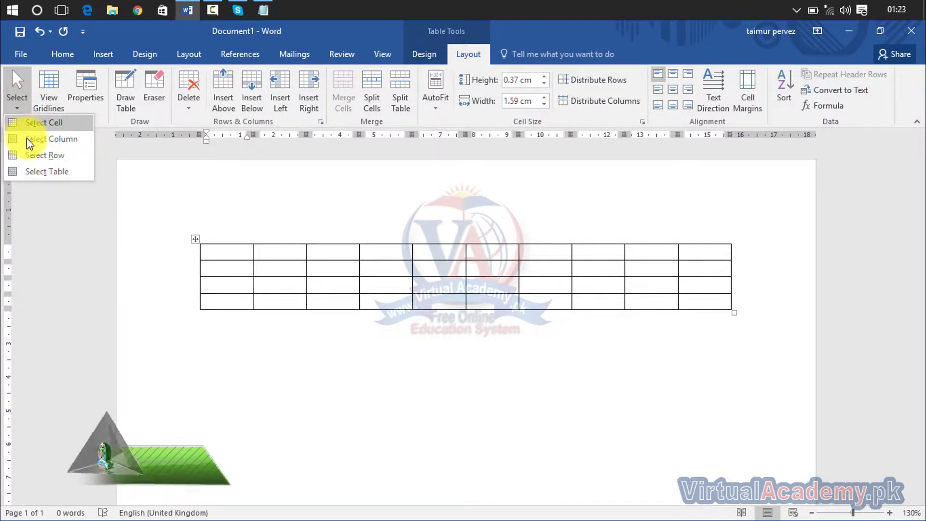
{"action": "left_click", "coordinate": [34, 155]}
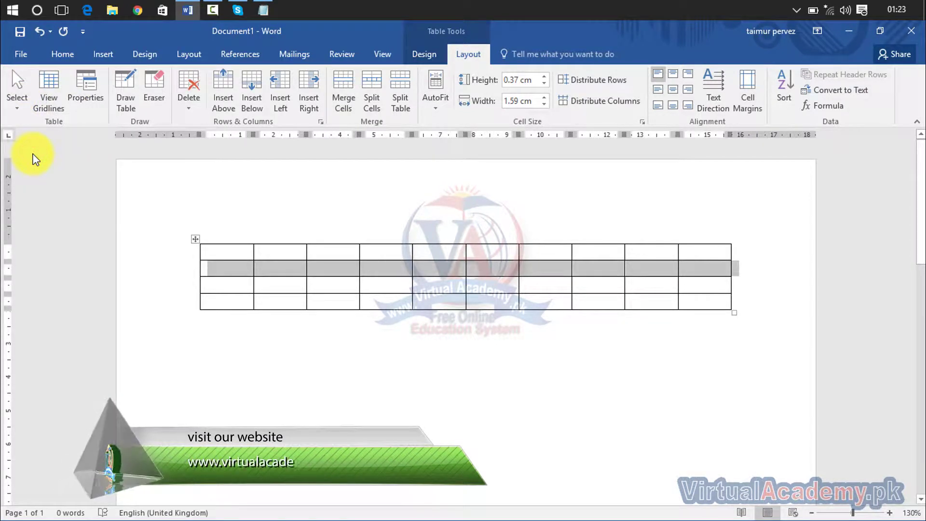
{"action": "left_click", "coordinate": [227, 272]}
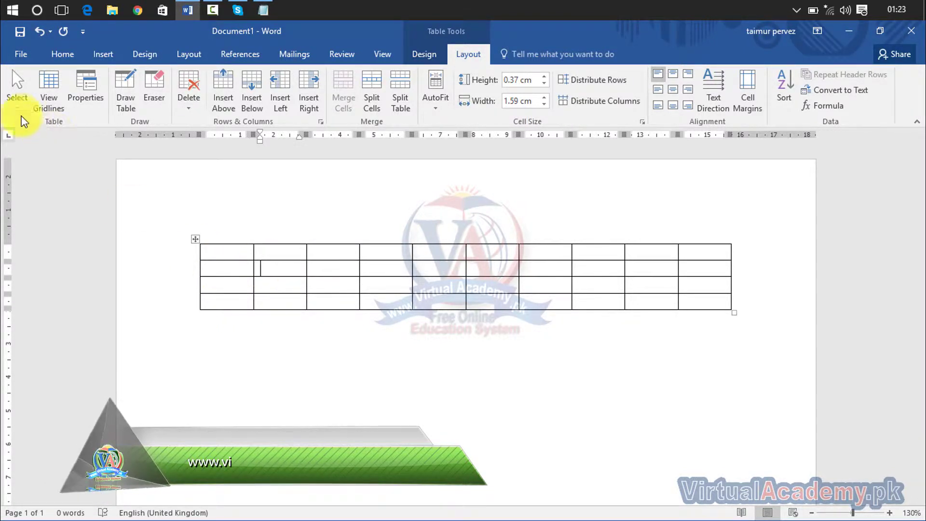
Step: Select the second column, then the whole table, and return to the first cell
{"action": "left_click", "coordinate": [11, 106]}
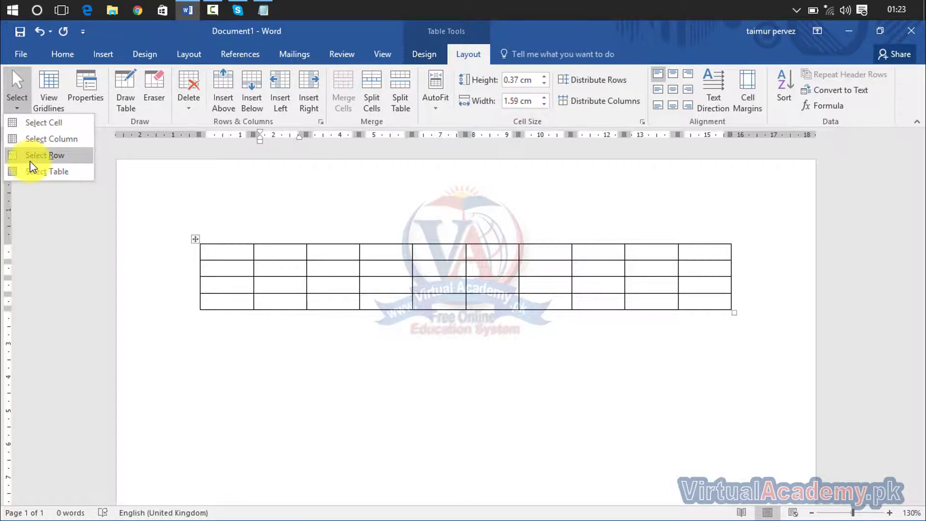
{"action": "left_click", "coordinate": [27, 139]}
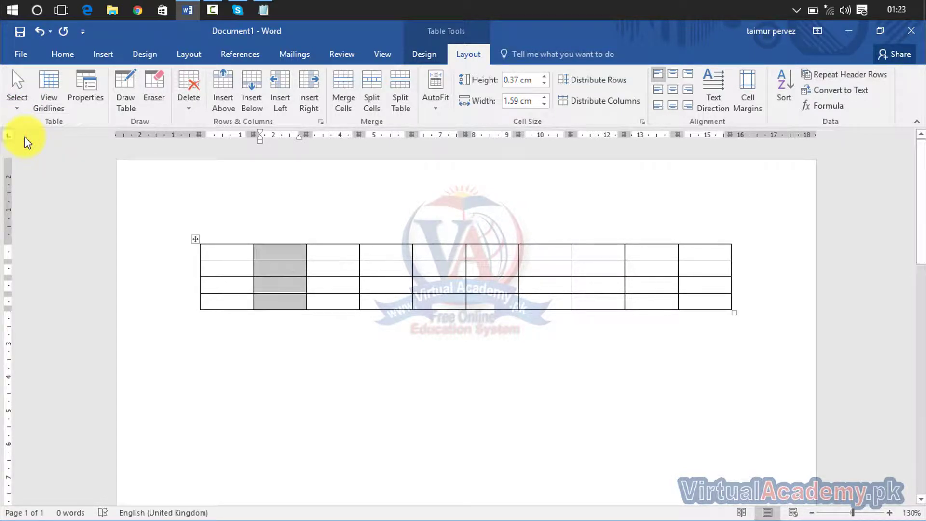
{"action": "left_click", "coordinate": [16, 111]}
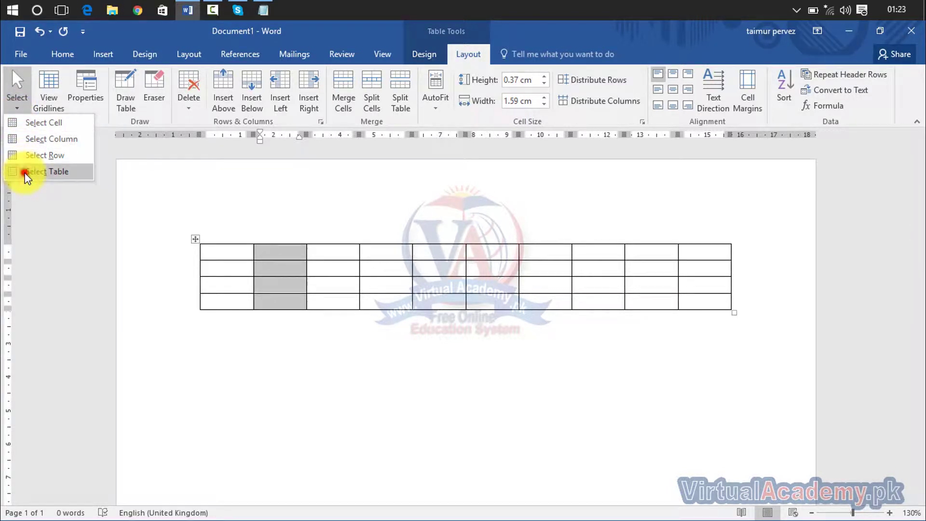
{"action": "left_click", "coordinate": [27, 172]}
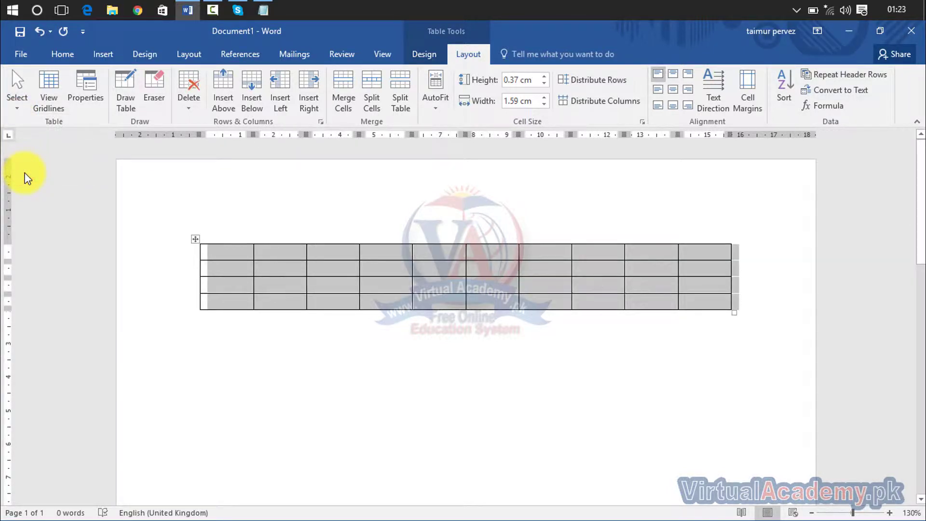
{"action": "left_click", "coordinate": [243, 324]}
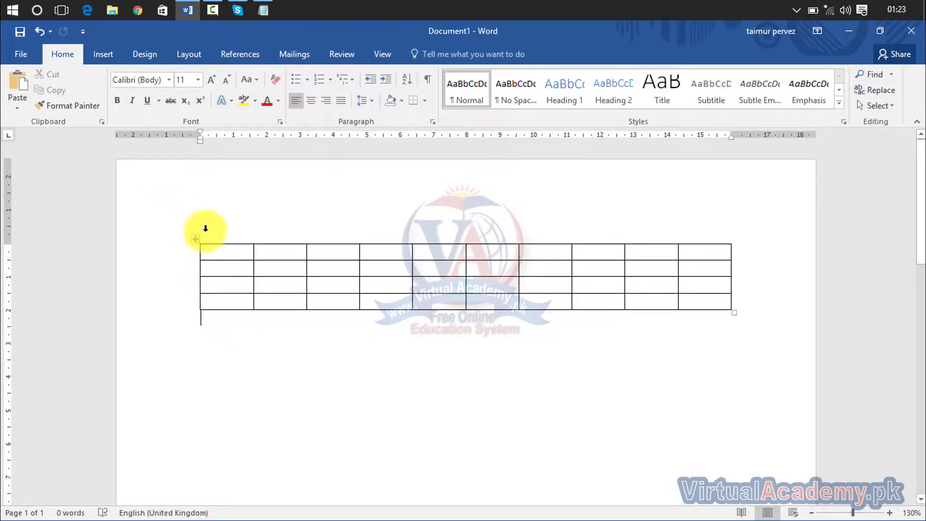
{"action": "left_click", "coordinate": [226, 258]}
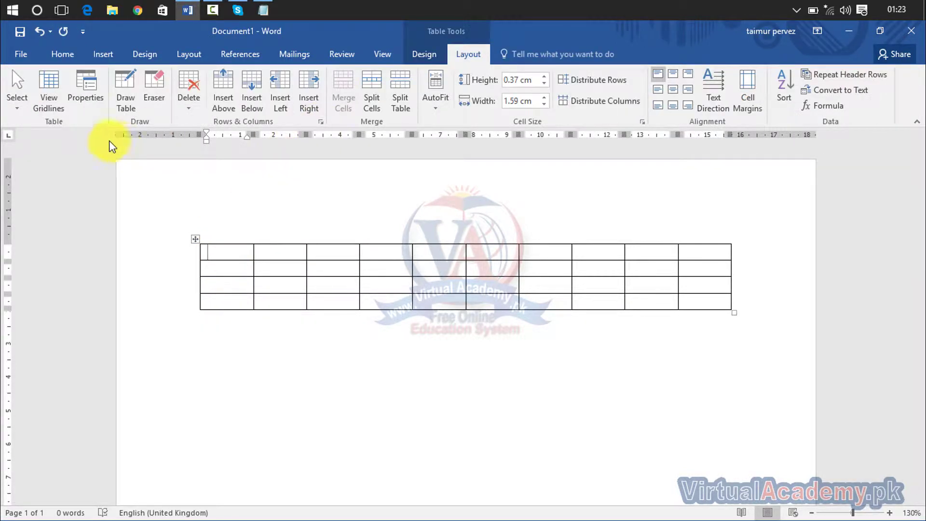
Step: Toggle View Gridlines on and back off, then open Table Properties
{"action": "left_click", "coordinate": [47, 90]}
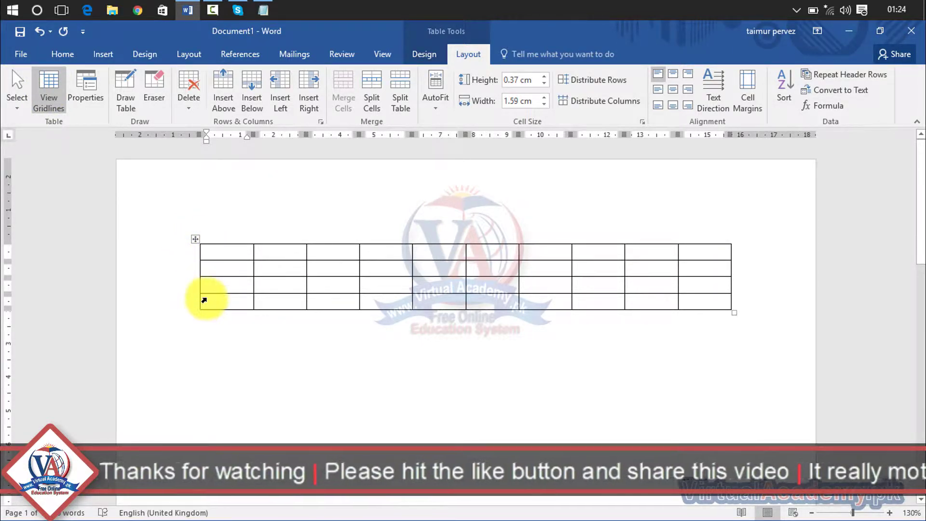
{"action": "left_click", "coordinate": [52, 103]}
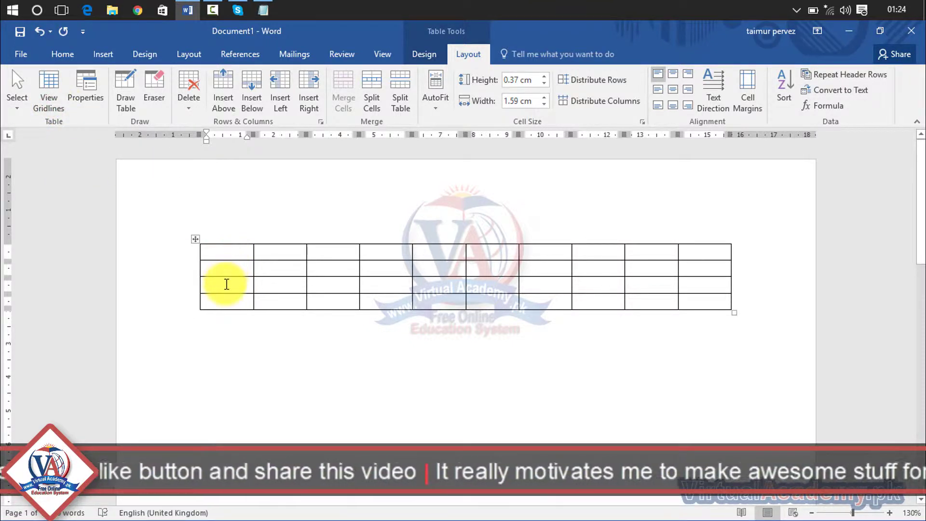
{"action": "left_click", "coordinate": [88, 94]}
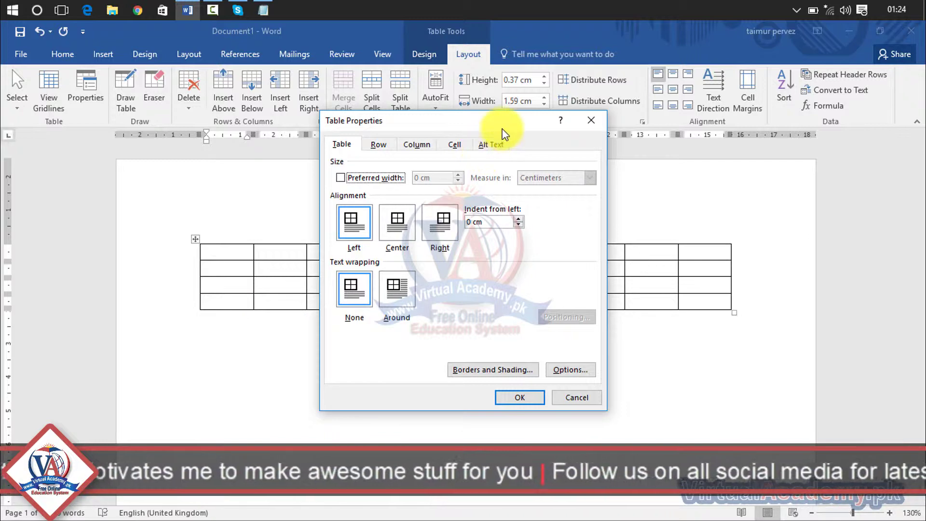
Step: Centre-align the table and drag it narrower to 0.9 cm by 0.44 cm cells
{"action": "mouse_move", "coordinate": [502, 131]}
{"action": "left_mouse_down"}
{"action": "mouse_move", "coordinate": [616, 192]}
{"action": "mouse_move", "coordinate": [654, 176]}
{"action": "left_mouse_up"}
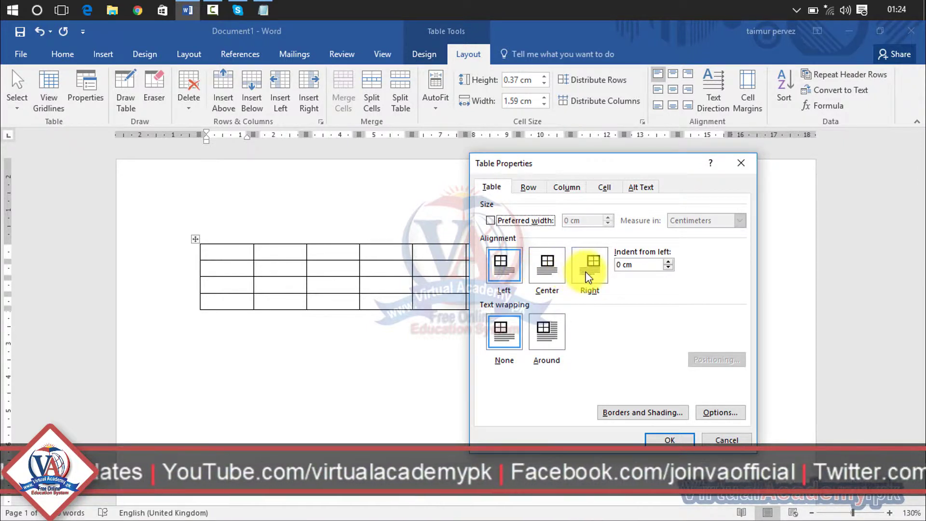
{"action": "left_click", "coordinate": [547, 274]}
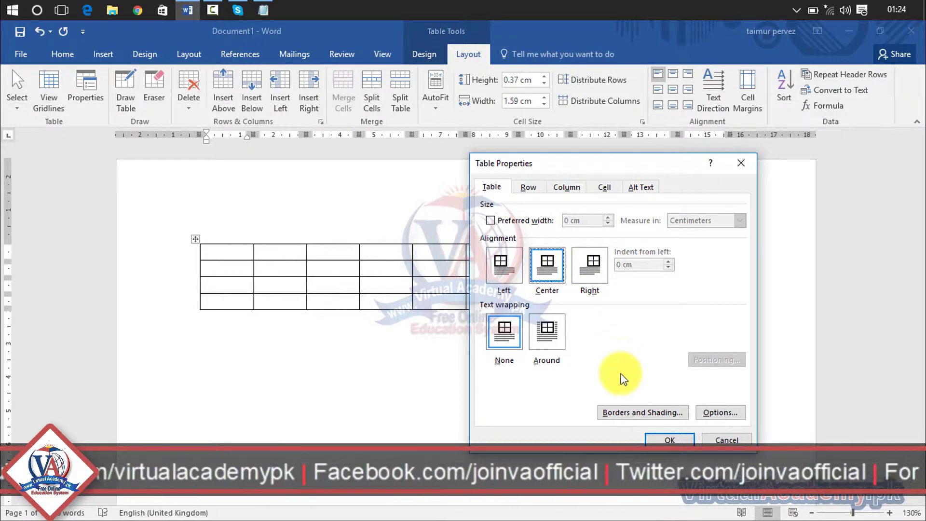
{"action": "left_click", "coordinate": [662, 439]}
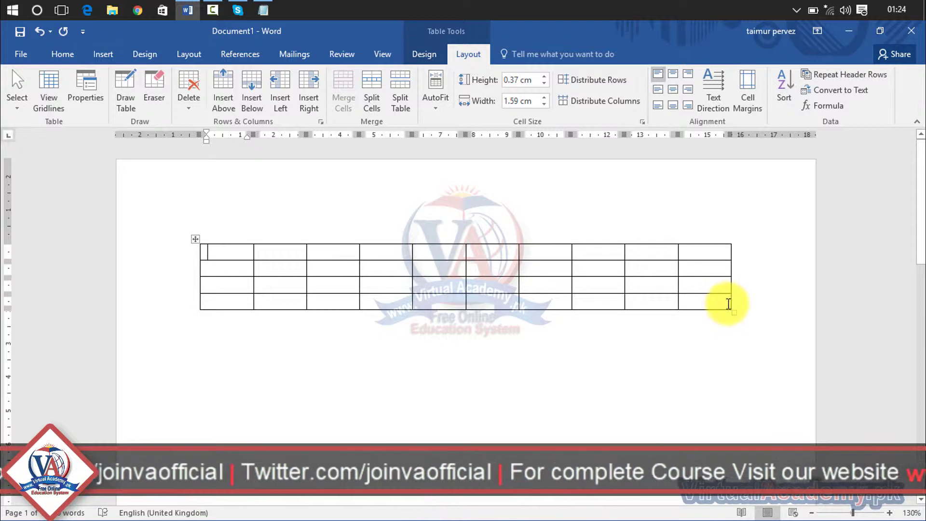
{"action": "left_click_drag", "start_coordinate": [734, 312], "coordinate": [501, 268]}
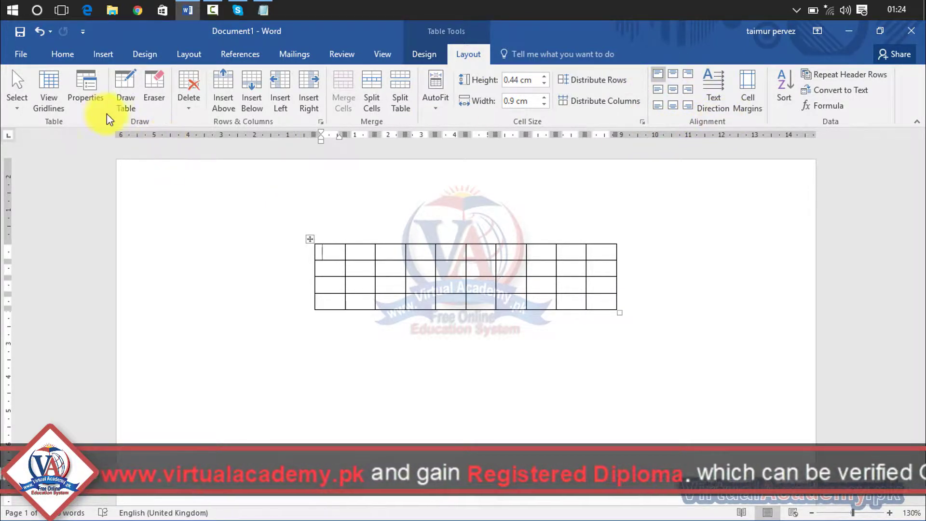
Step: Set the table's alignment to Left in Table Properties
{"action": "left_click", "coordinate": [85, 86]}
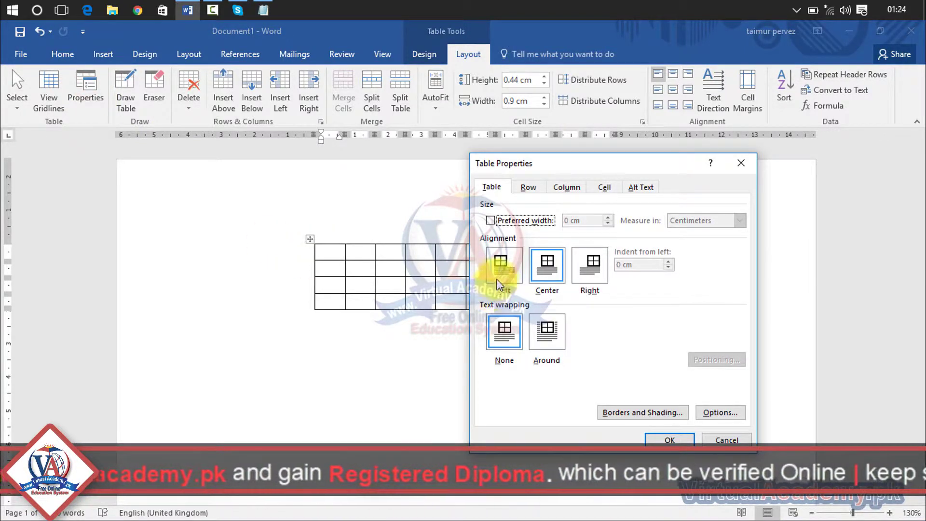
{"action": "left_click", "coordinate": [502, 262]}
{"action": "left_click", "coordinate": [661, 439]}
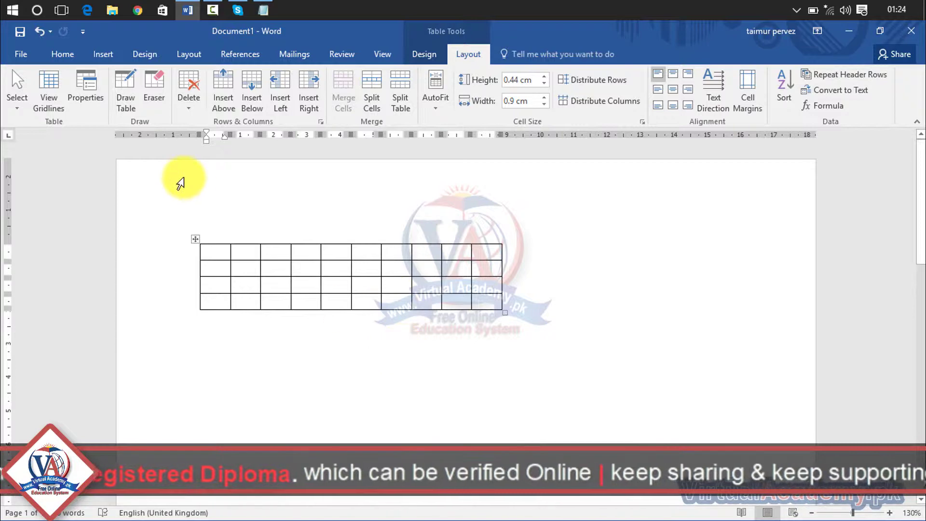
Step: Right-align the table, close Table Properties, and place the cursor below the table
{"action": "left_click", "coordinate": [83, 78]}
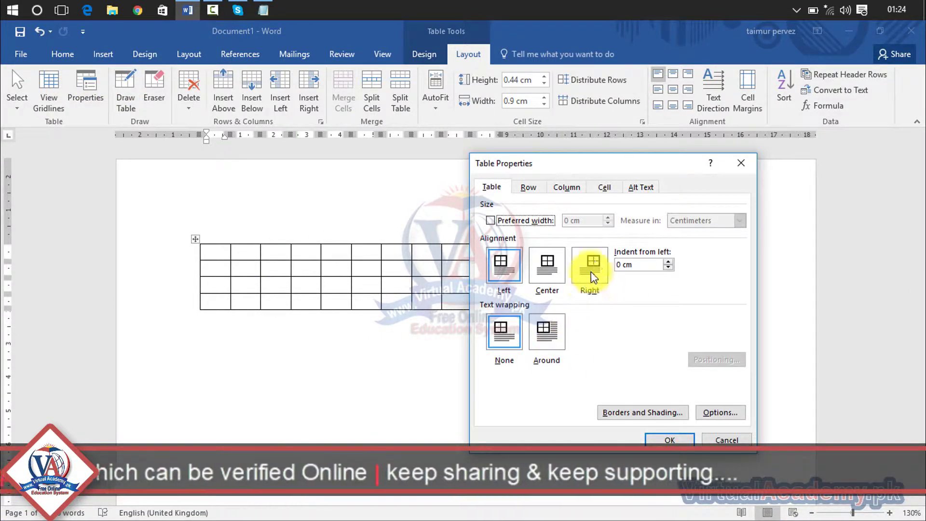
{"action": "left_click", "coordinate": [590, 265]}
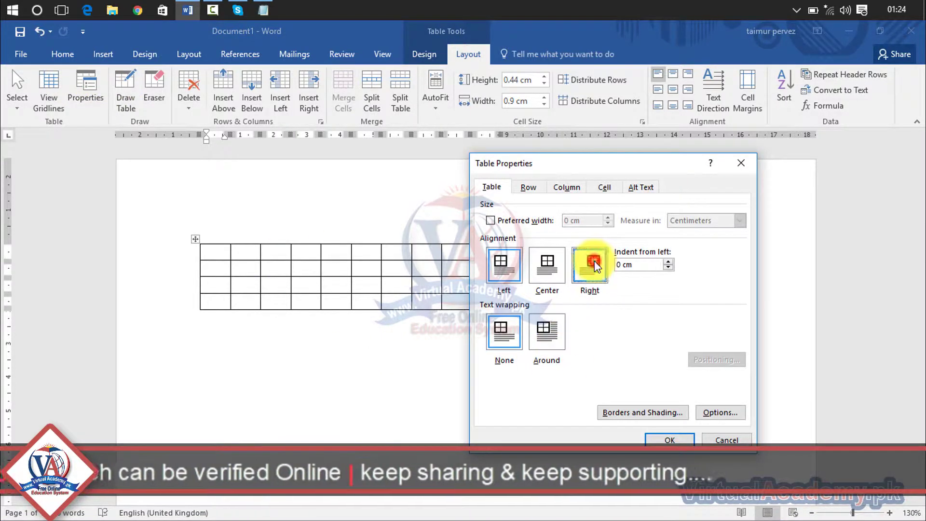
{"action": "left_click", "coordinate": [685, 437]}
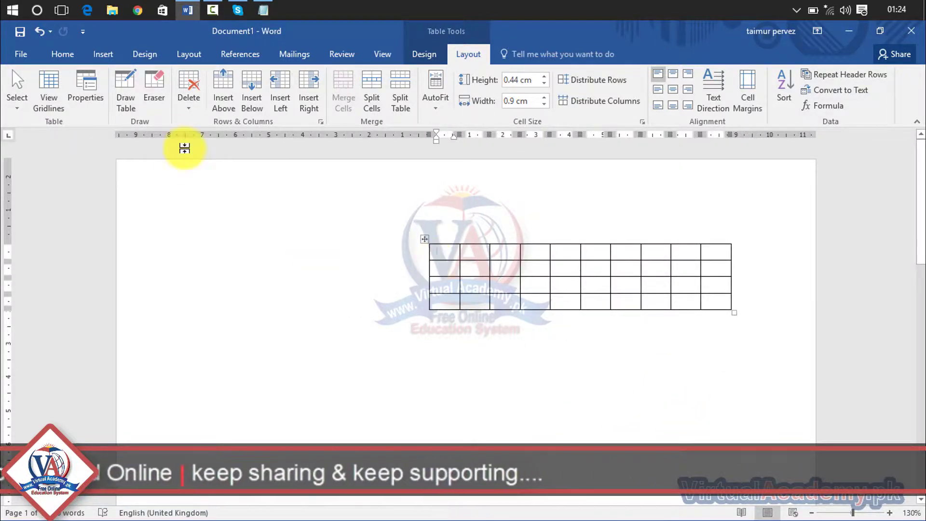
{"action": "left_click", "coordinate": [85, 87]}
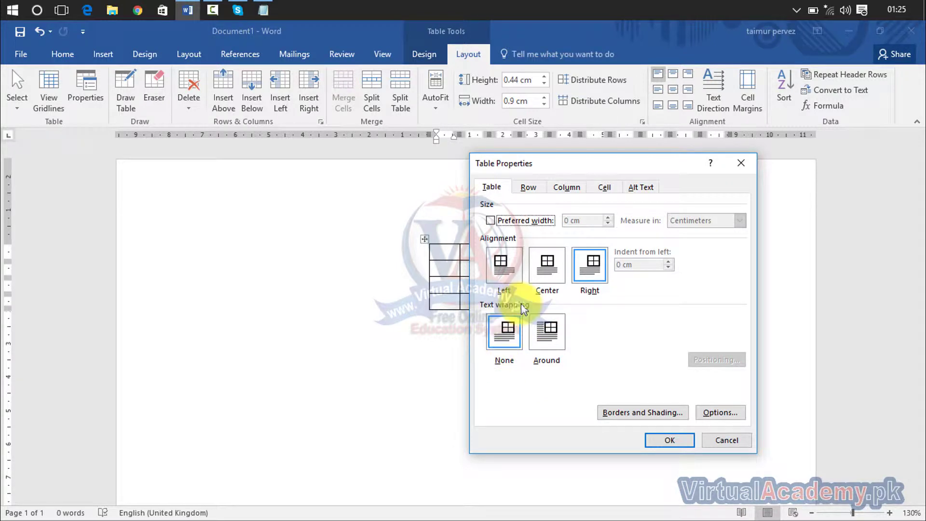
{"action": "left_click", "coordinate": [739, 168]}
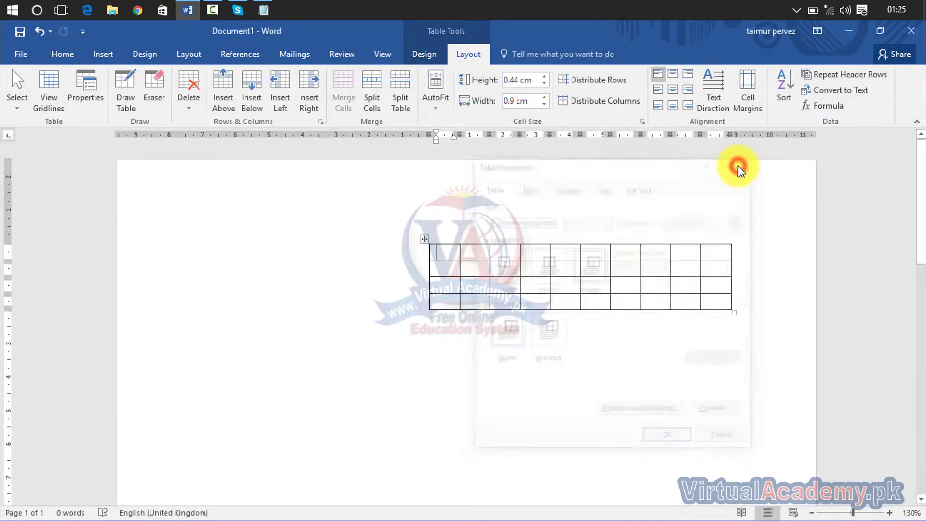
{"action": "left_click", "coordinate": [459, 338]}
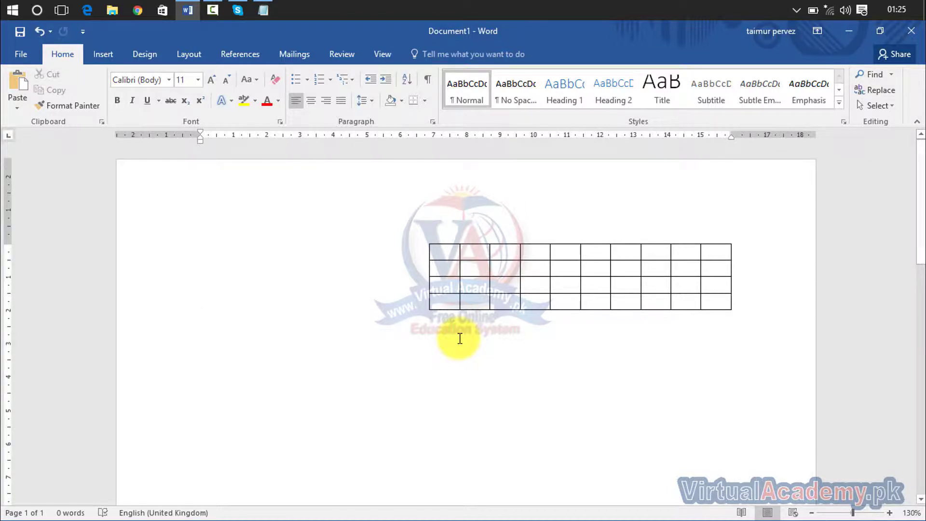
Step: Generate five sample paragraphs below the table with =rand(5,5)
{"action": "type", "text": "=rand(5,5"}
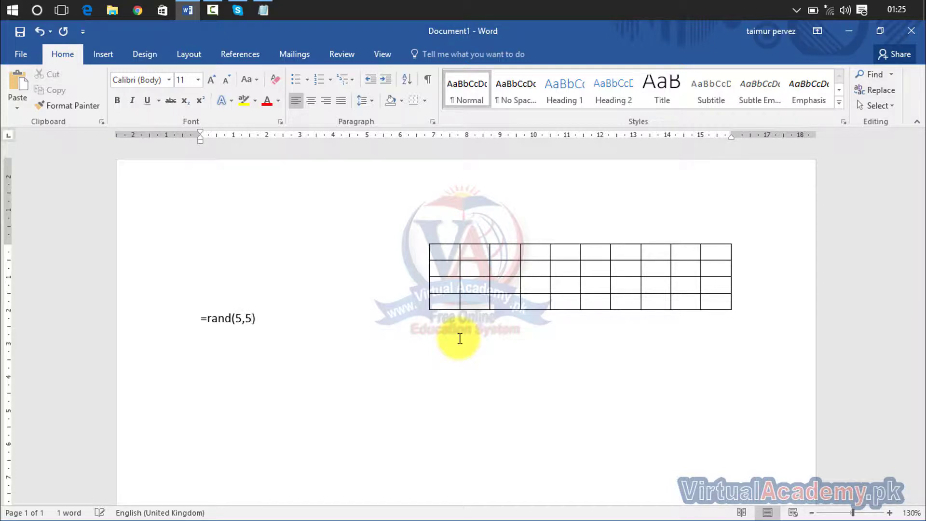
{"action": "key", "text": "Return"}
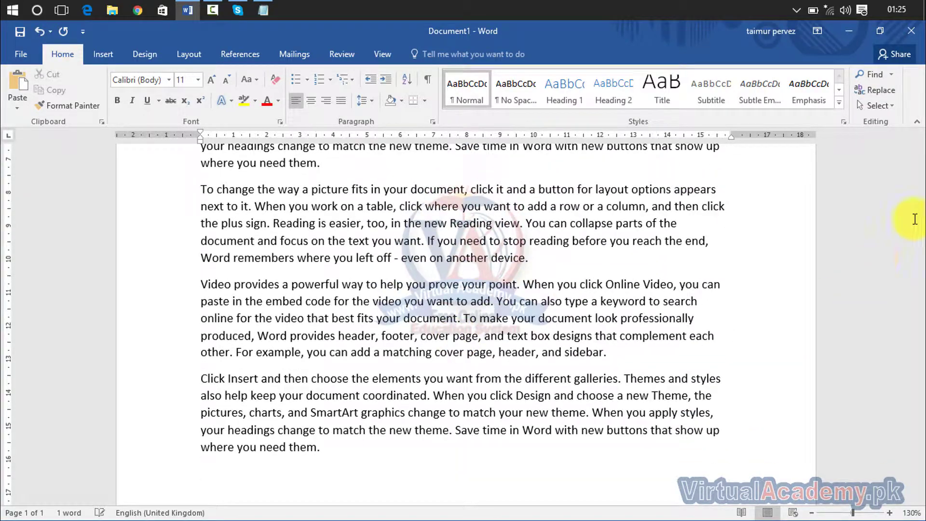
{"action": "left_click_drag", "start_coordinate": [922, 256], "coordinate": [920, 140]}
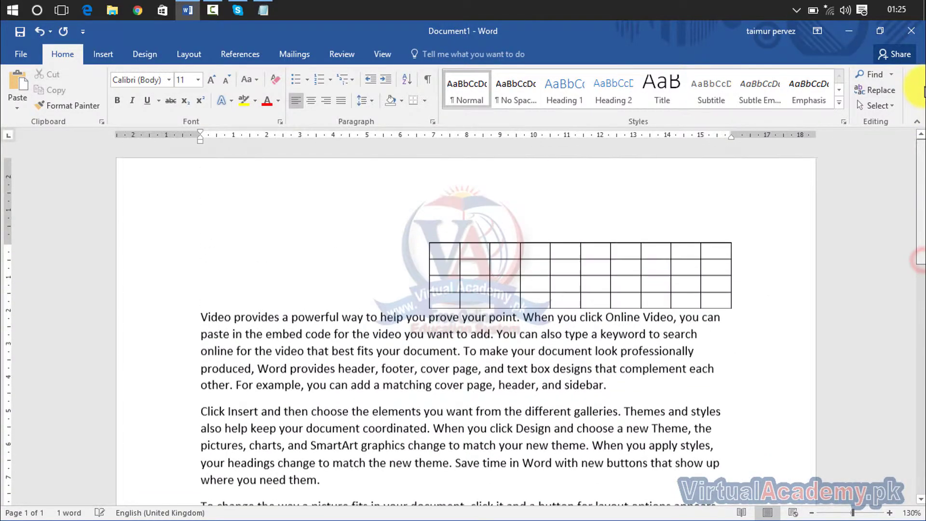
Step: Enlarge the table with its resize handle so the rows are taller
{"action": "left_click", "coordinate": [551, 289]}
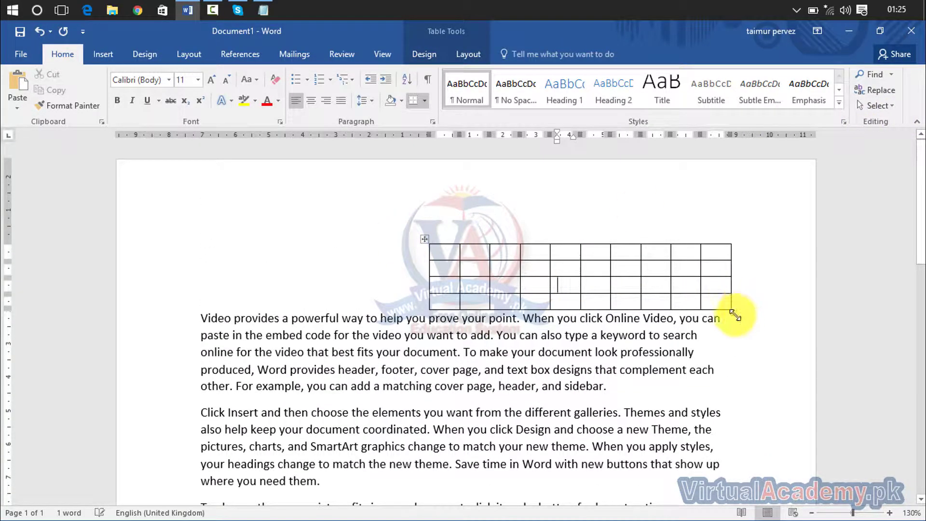
{"action": "left_click_drag", "start_coordinate": [734, 313], "coordinate": [763, 374]}
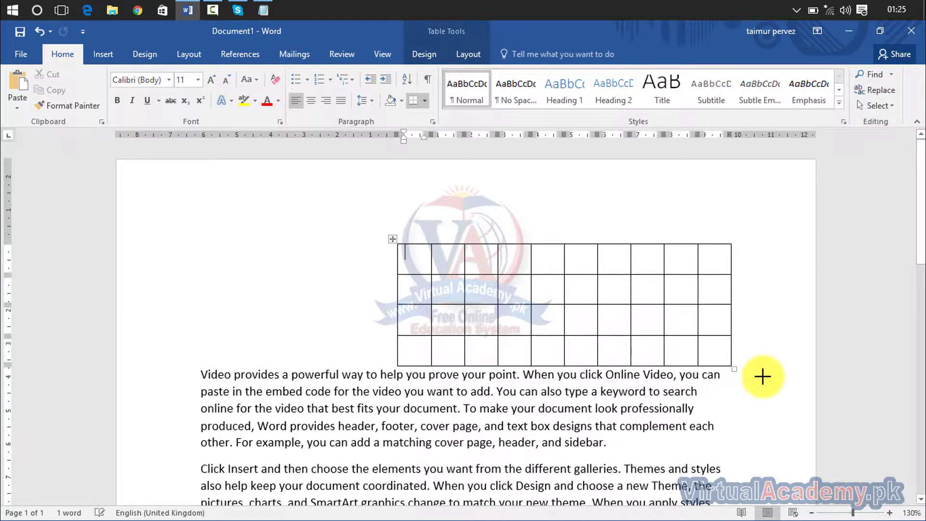
{"action": "left_click", "coordinate": [399, 244]}
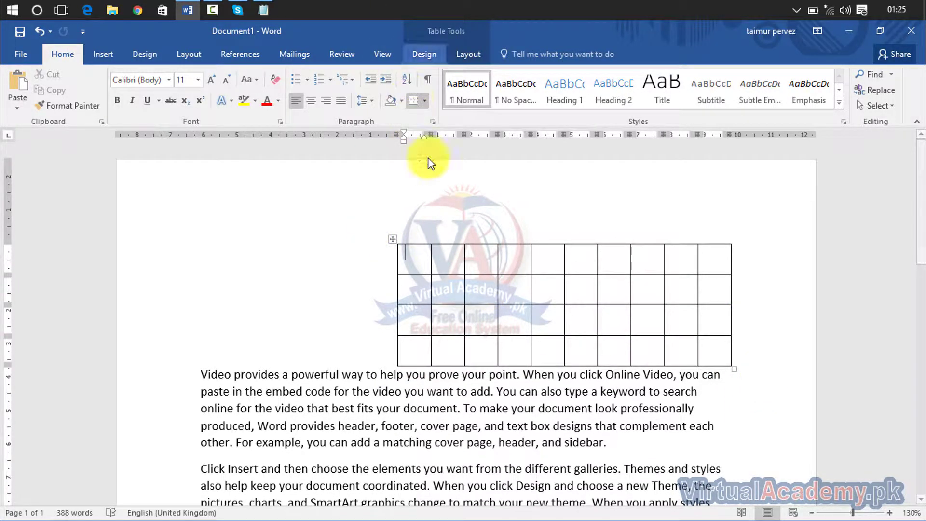
{"action": "left_click", "coordinate": [501, 290]}
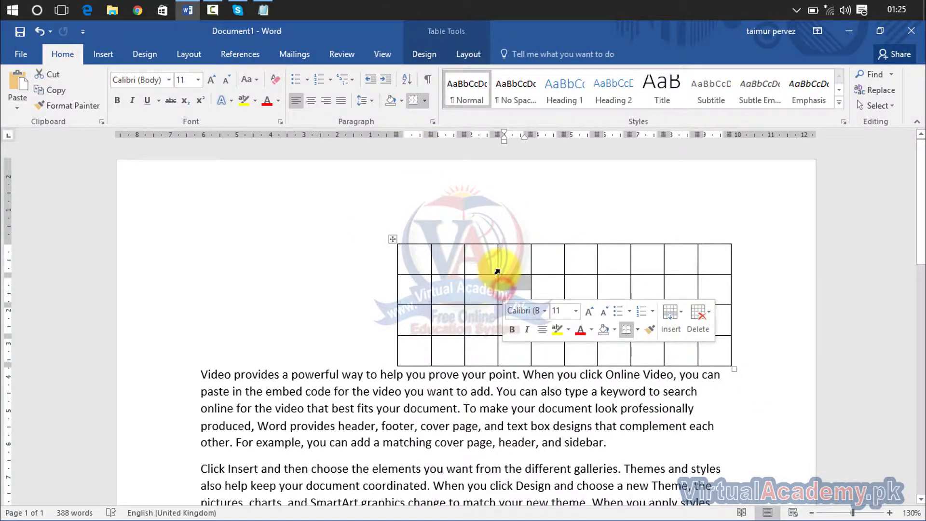
Step: Set the table's text wrapping to Around
{"action": "left_click", "coordinate": [459, 50]}
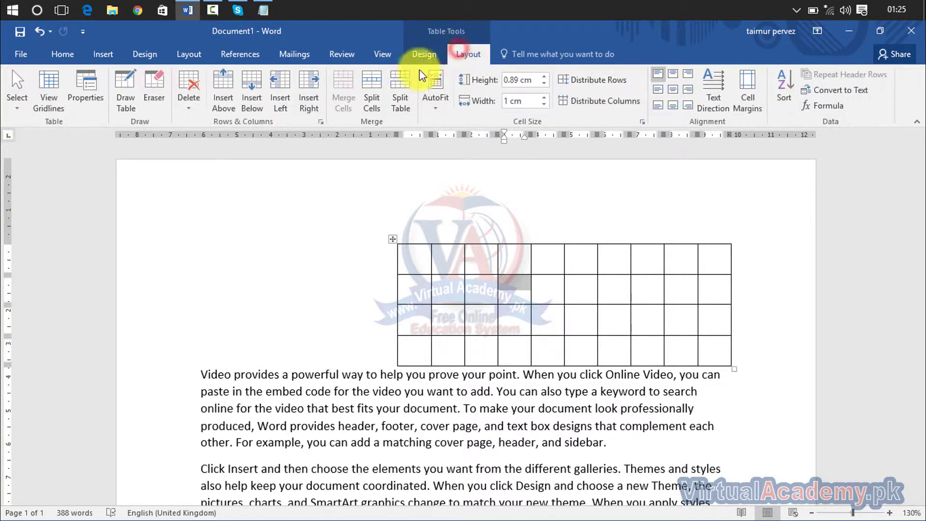
{"action": "left_click", "coordinate": [97, 103]}
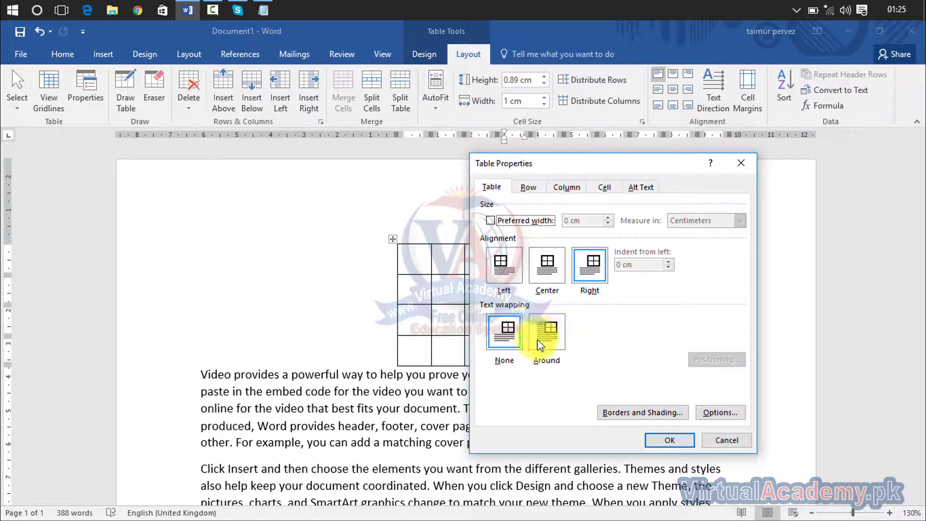
{"action": "left_click", "coordinate": [551, 342]}
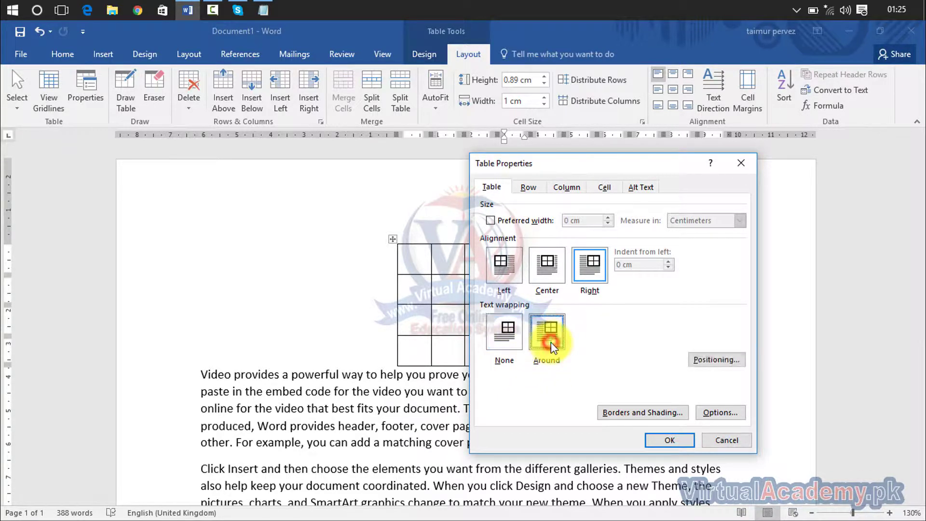
{"action": "left_click", "coordinate": [667, 440]}
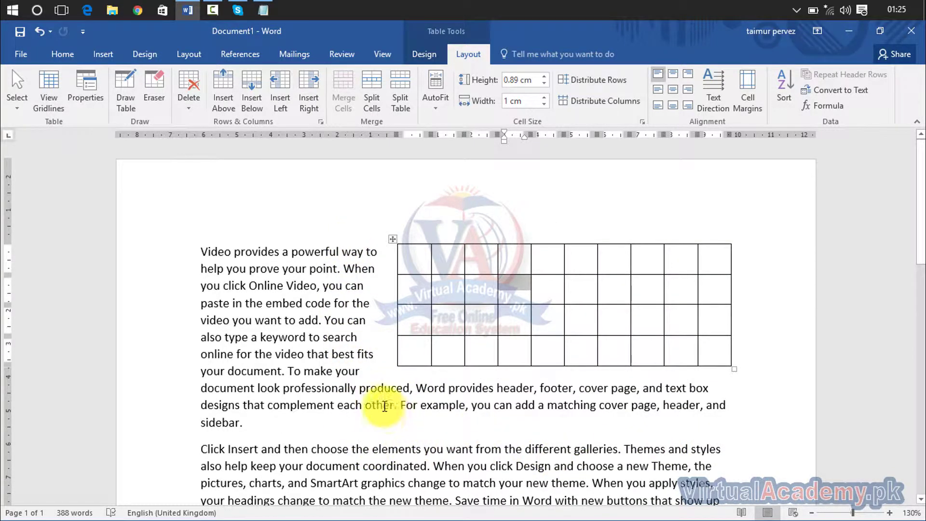
Step: Restore the table's text wrapping to None
{"action": "left_click", "coordinate": [91, 100]}
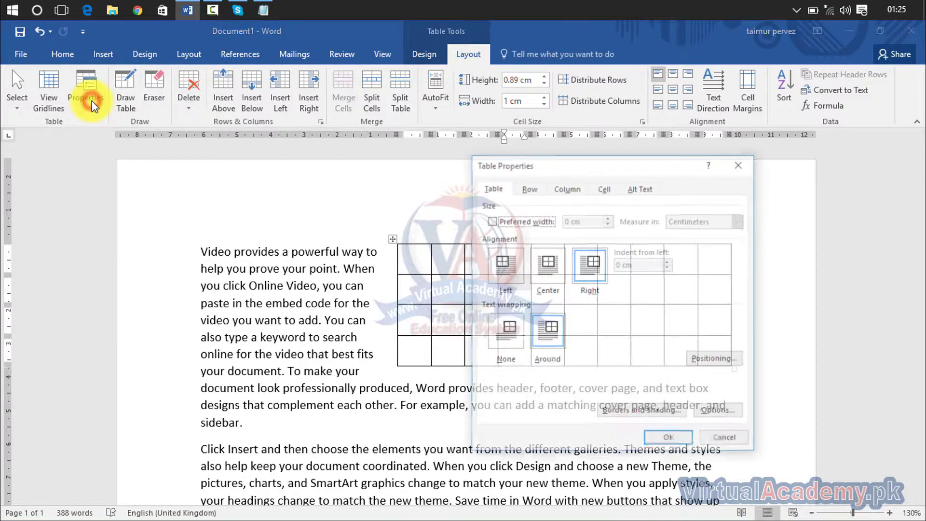
{"action": "left_click", "coordinate": [505, 341]}
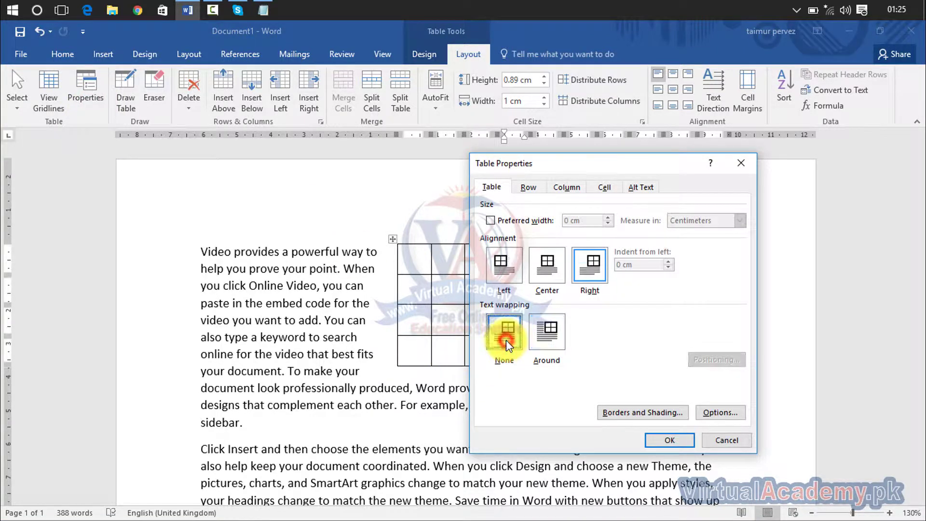
{"action": "left_click", "coordinate": [679, 439]}
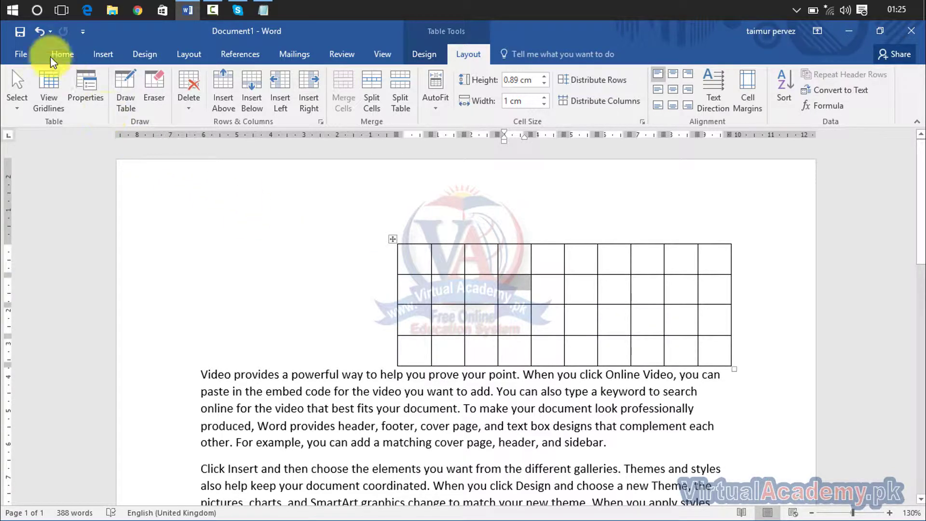
{"action": "left_click", "coordinate": [75, 81]}
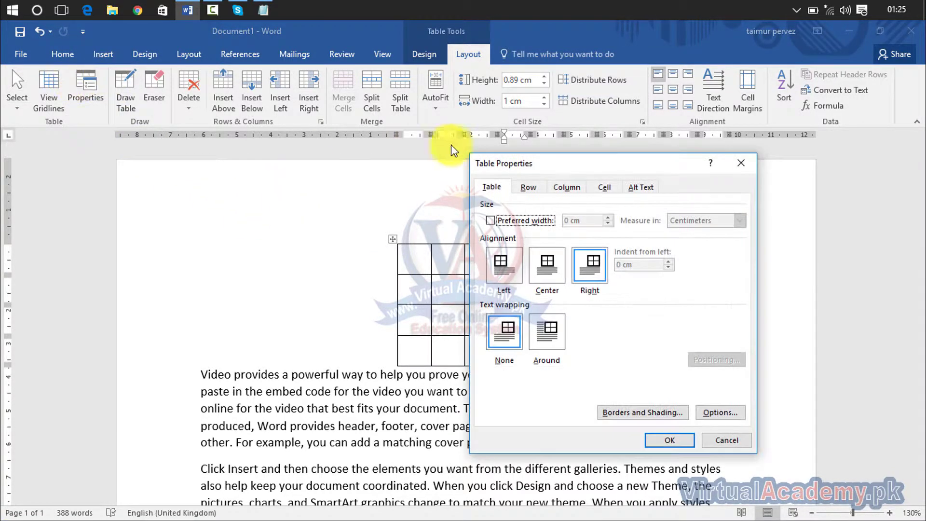
{"action": "left_click", "coordinate": [528, 187]}
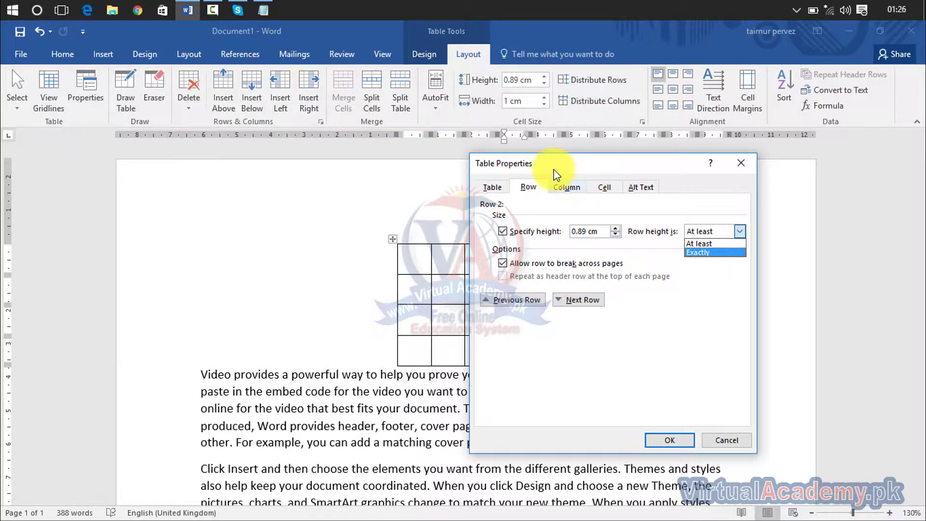
{"action": "left_click", "coordinate": [565, 188]}
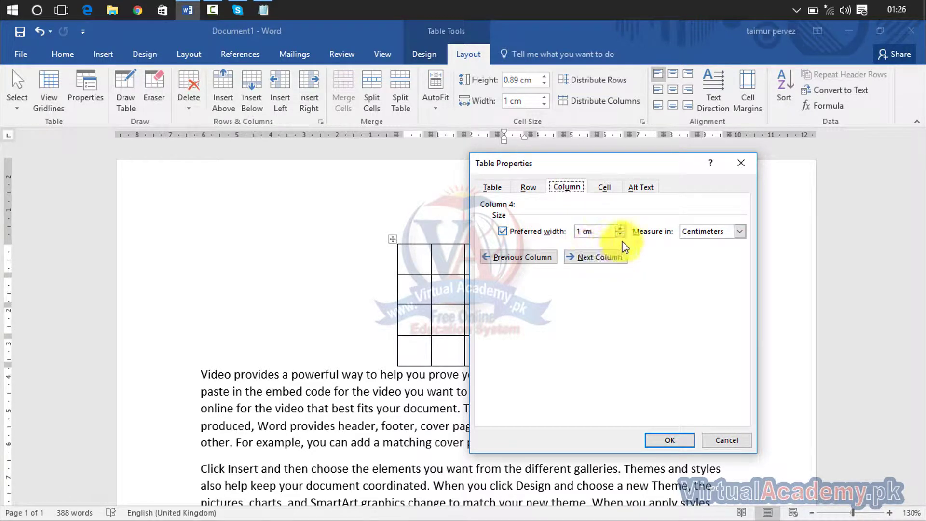
{"action": "left_click", "coordinate": [605, 188]}
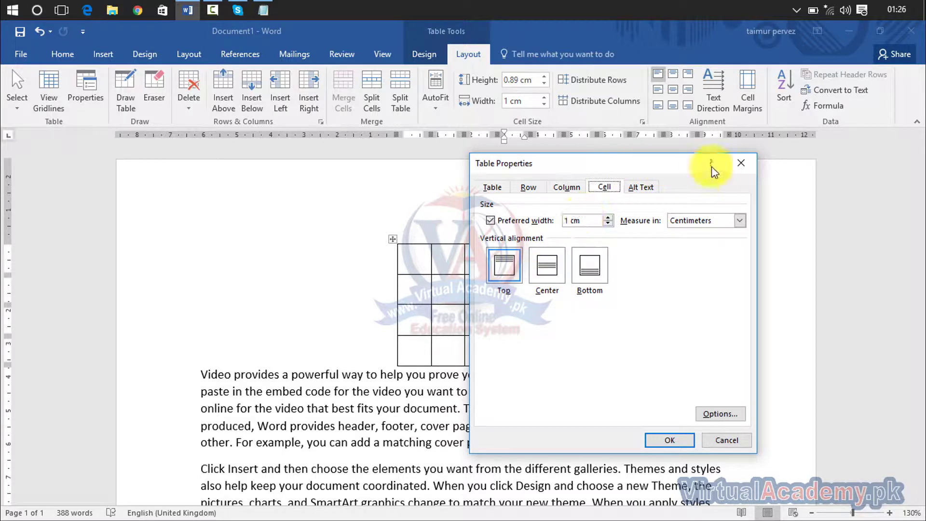
{"action": "left_click", "coordinate": [735, 167]}
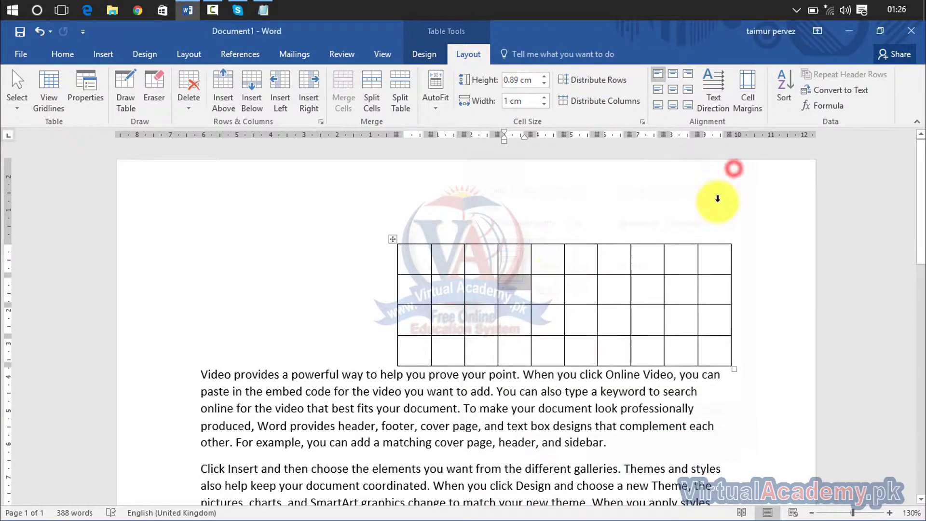
Step: Type 'ali' into the row 2, column 3 cell and select it
{"action": "left_click", "coordinate": [492, 297]}
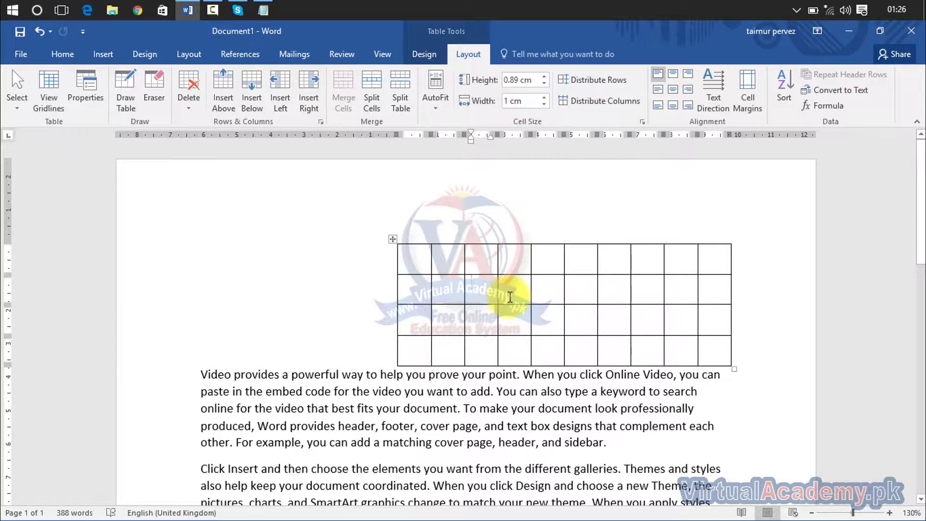
{"action": "type", "text": "ali"}
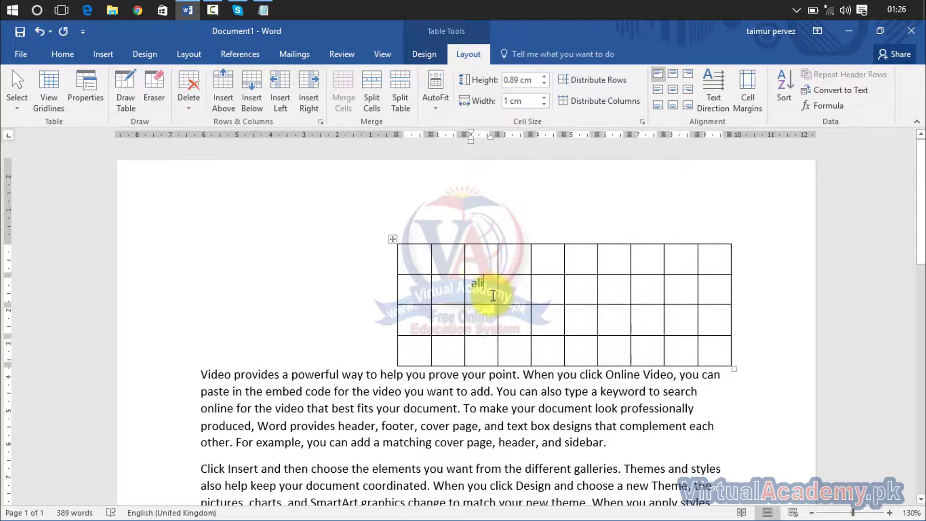
{"action": "double_click", "coordinate": [476, 285]}
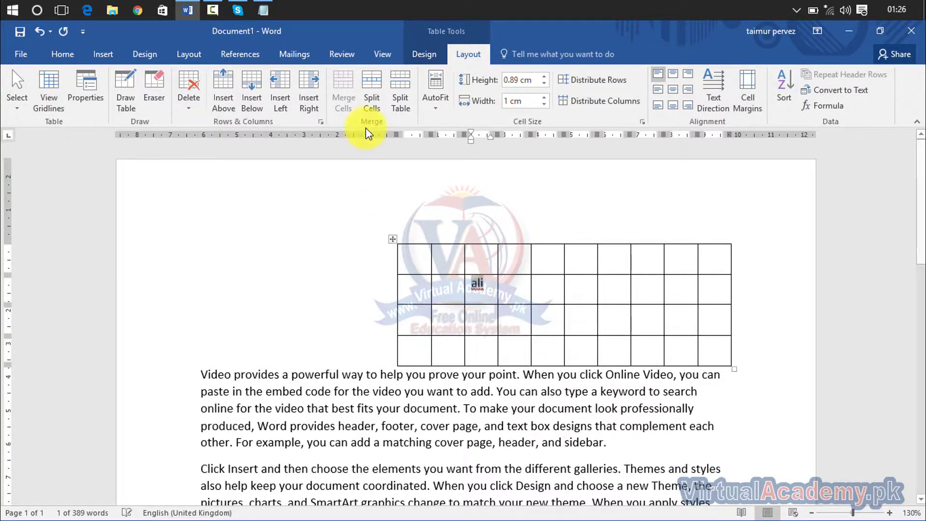
Step: Set the second row's specified height to 2.3 cm
{"action": "left_click", "coordinate": [91, 93]}
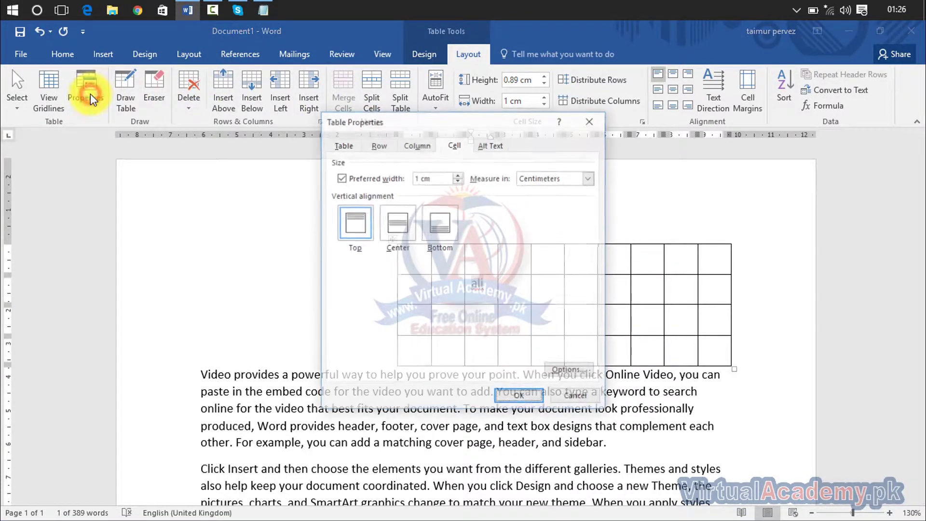
{"action": "left_click", "coordinate": [378, 145]}
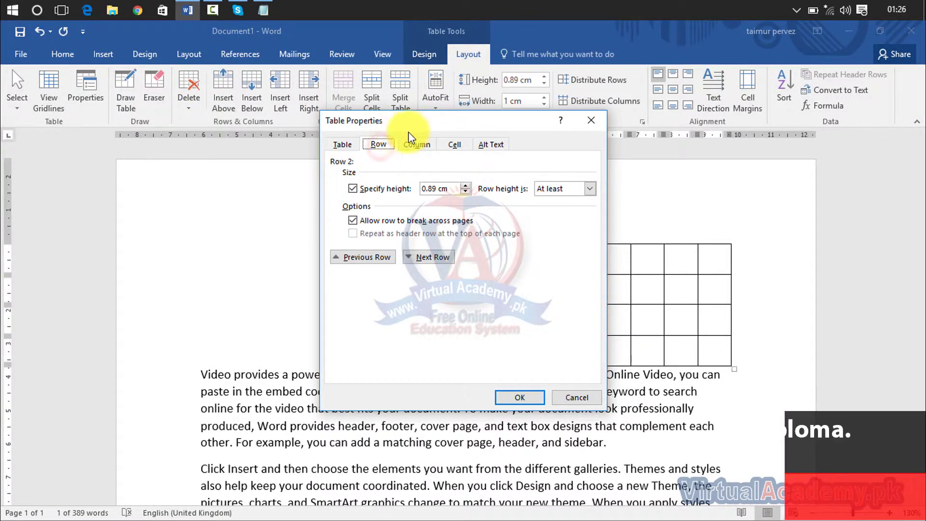
{"action": "left_click_drag", "start_coordinate": [419, 121], "coordinate": [169, 153]}
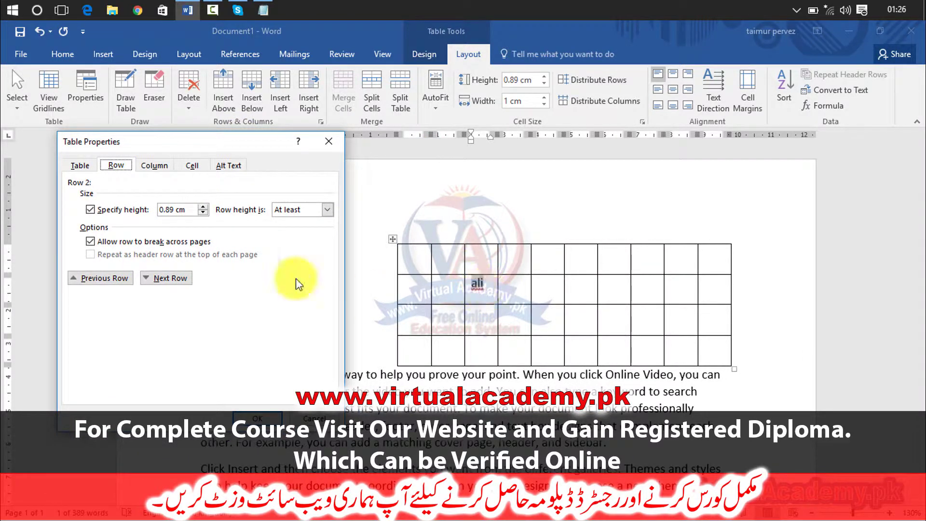
{"action": "left_click", "coordinate": [204, 209]}
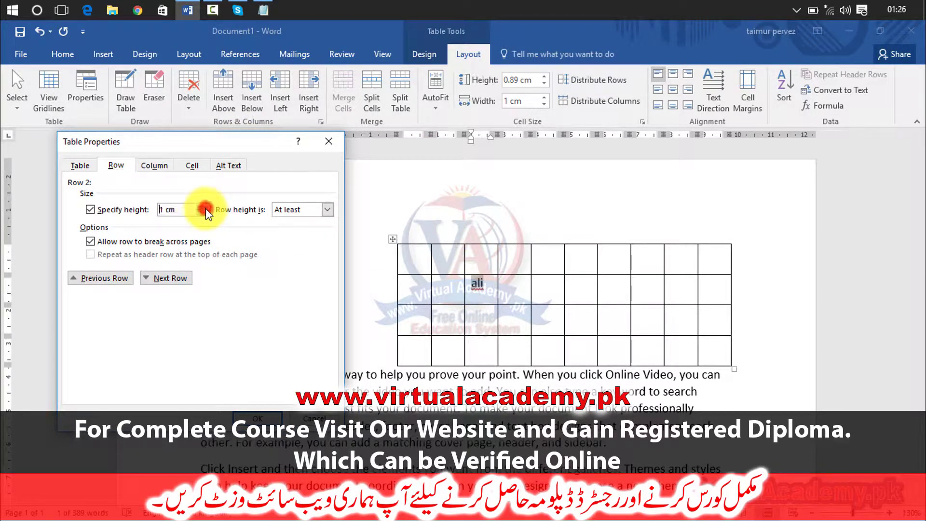
{"action": "left_click", "coordinate": [206, 208]}
{"action": "left_click", "coordinate": [264, 418]}
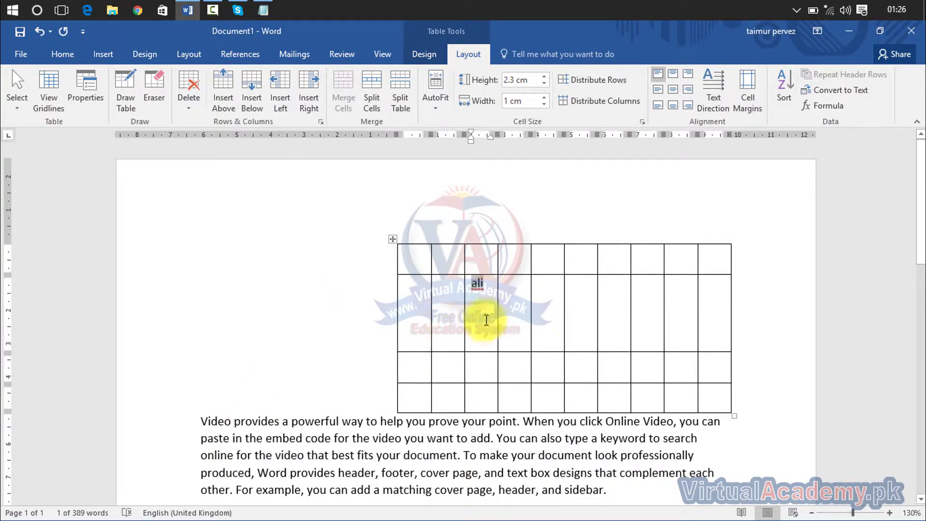
Step: Set the third column's preferred width to 2.2 cm
{"action": "left_click", "coordinate": [90, 97]}
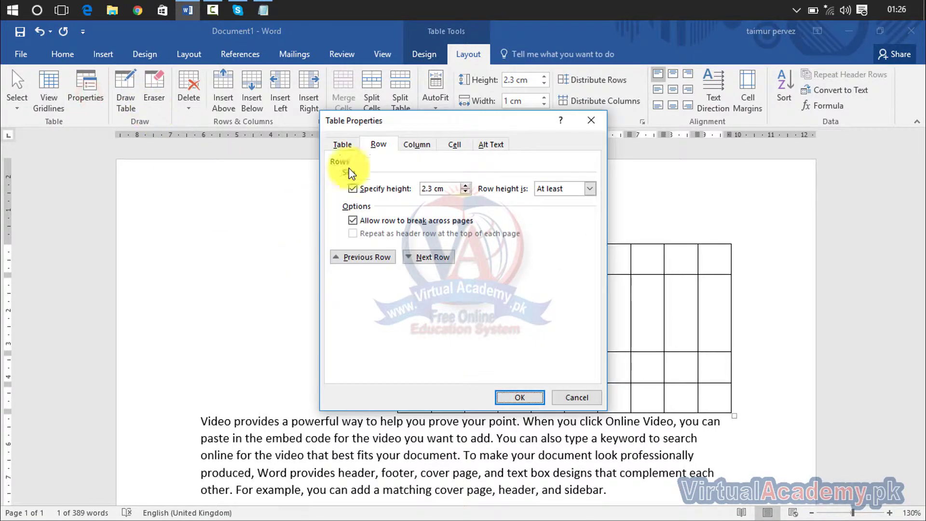
{"action": "left_click", "coordinate": [417, 146]}
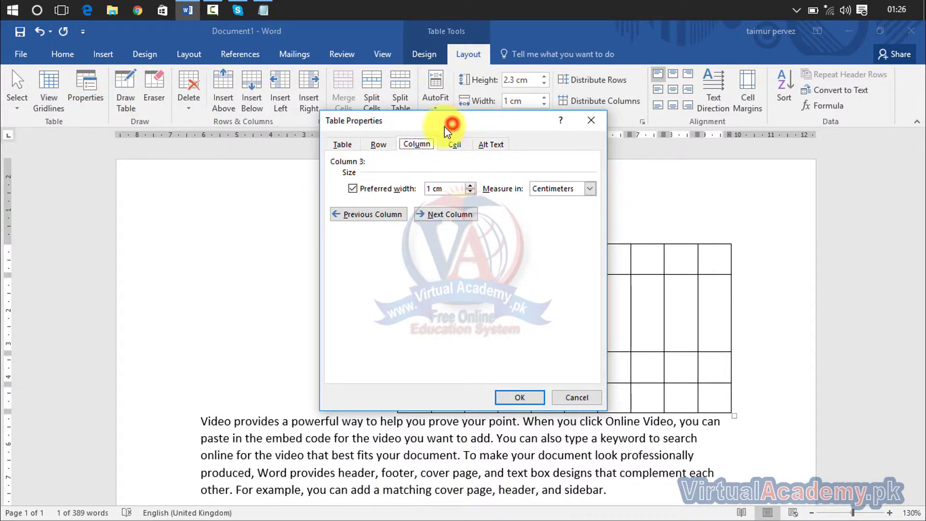
{"action": "left_click_drag", "start_coordinate": [450, 124], "coordinate": [200, 131]}
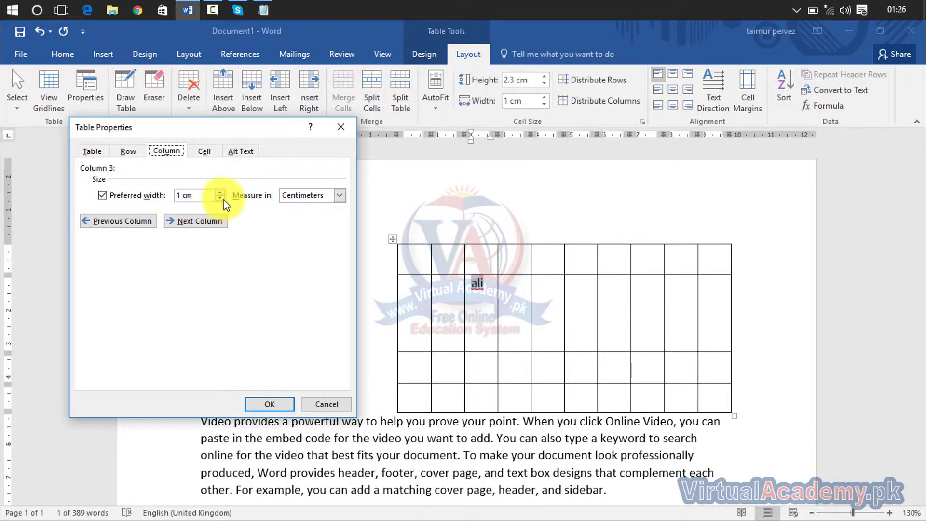
{"action": "left_click", "coordinate": [220, 193]}
{"action": "left_click", "coordinate": [221, 193]}
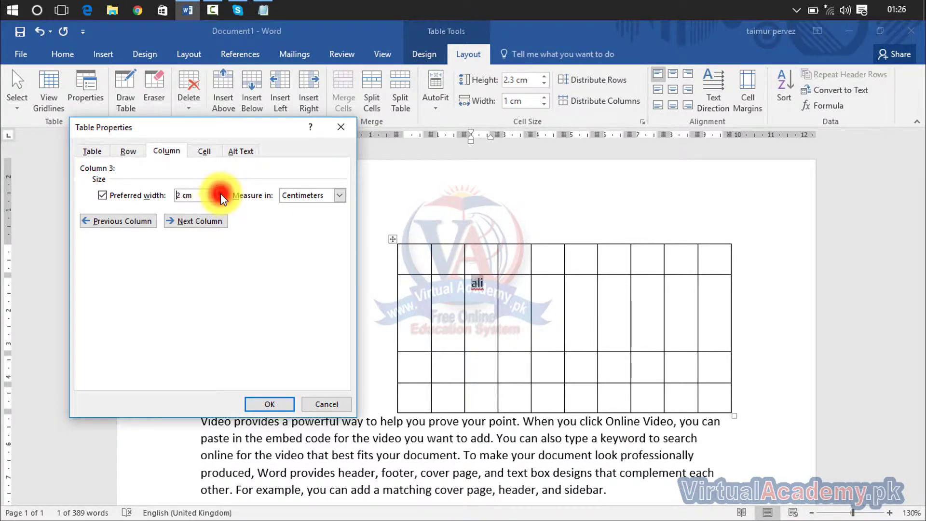
{"action": "left_click", "coordinate": [221, 193]}
{"action": "left_click", "coordinate": [258, 405]}
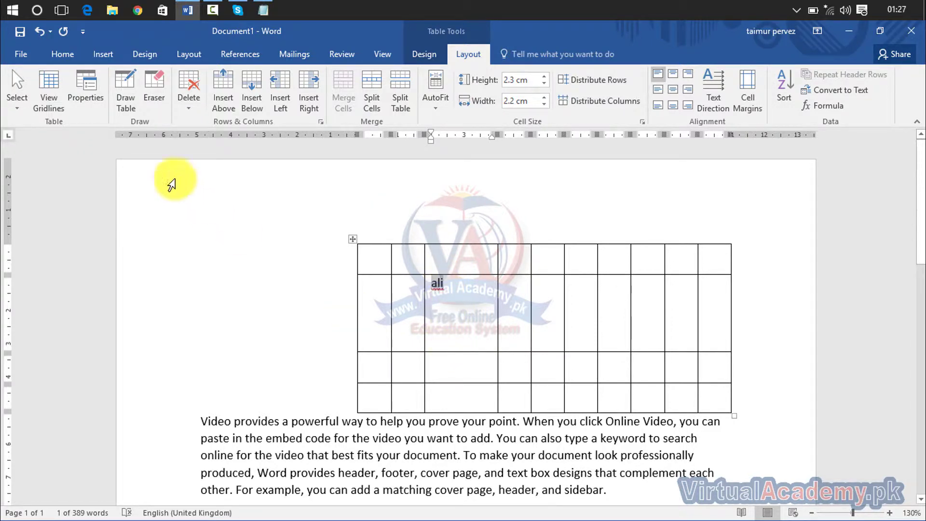
Step: Vertically centre the 'ali' cell's text using the Cell settings
{"action": "left_click", "coordinate": [84, 83]}
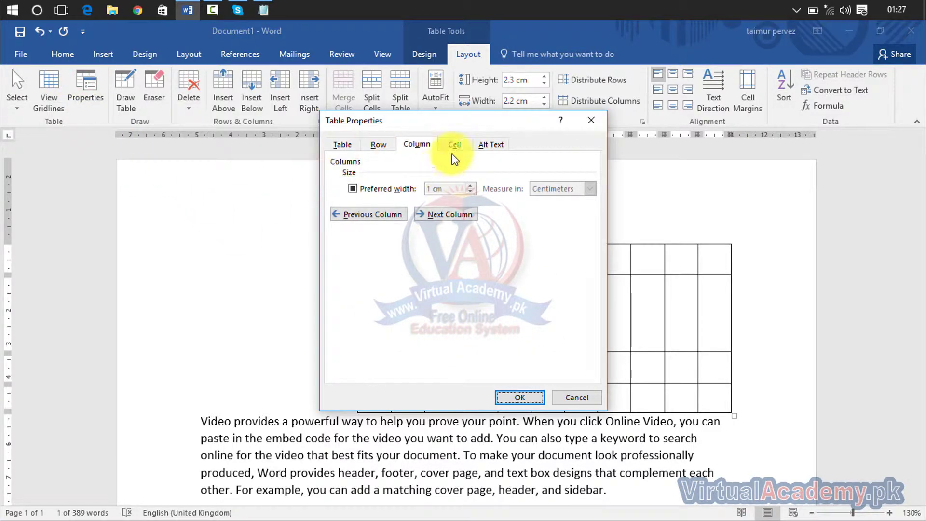
{"action": "left_click", "coordinate": [457, 144]}
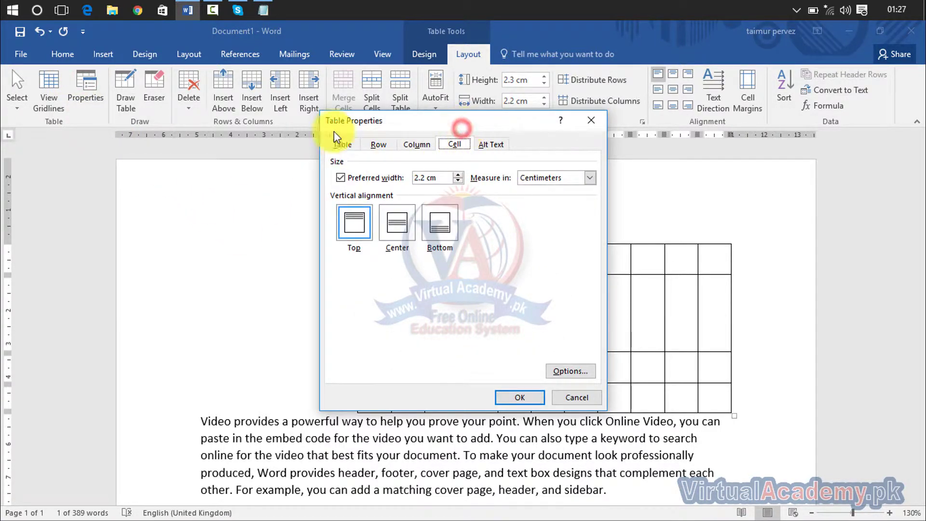
{"action": "left_click_drag", "start_coordinate": [337, 121], "coordinate": [92, 118]}
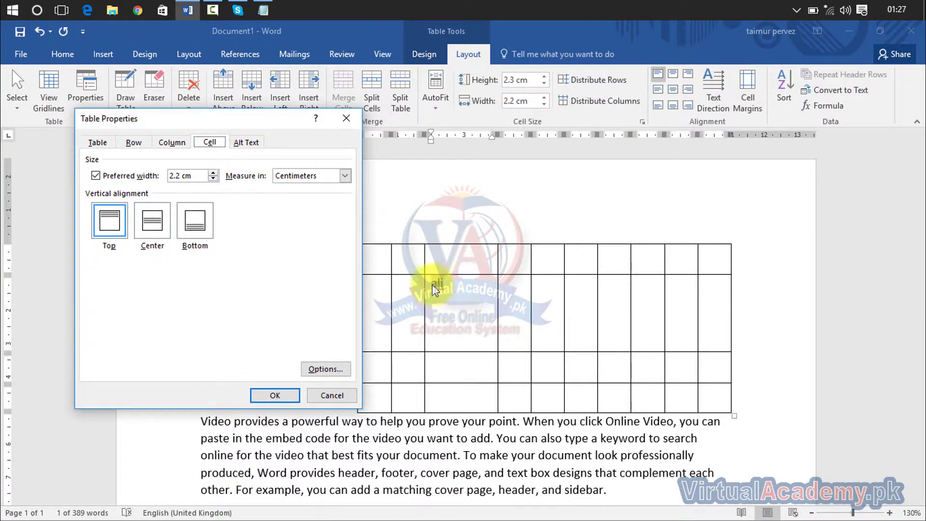
{"action": "left_click", "coordinate": [151, 221]}
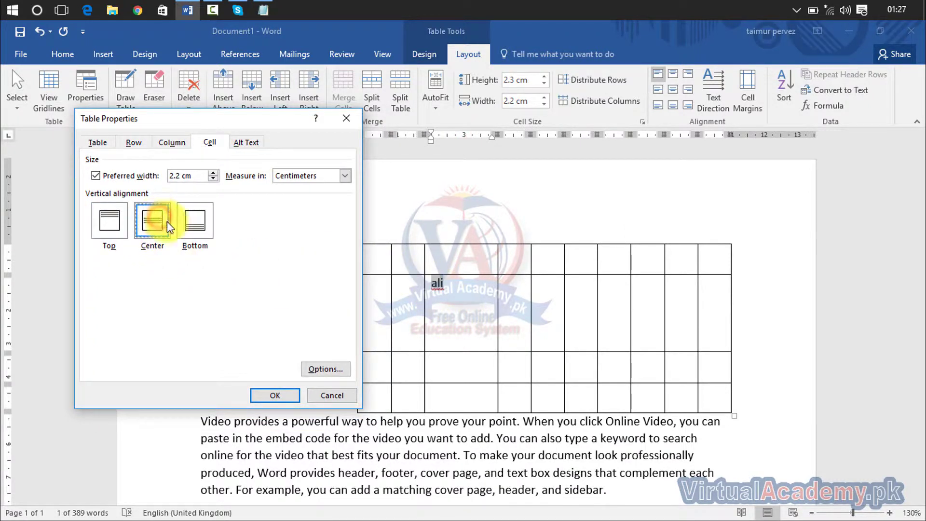
{"action": "left_click", "coordinate": [274, 396]}
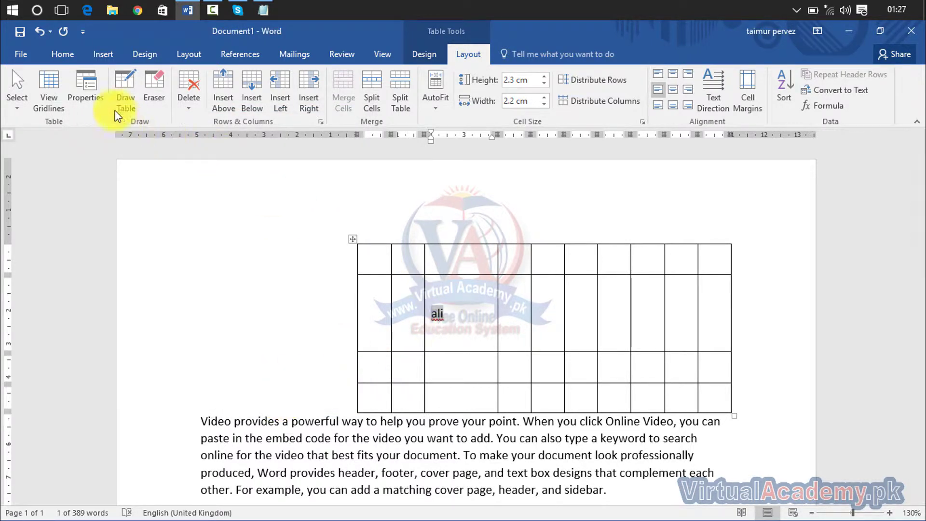
Step: Bottom-align the 'ali' cell text and view the Alt Text settings
{"action": "left_click", "coordinate": [95, 94]}
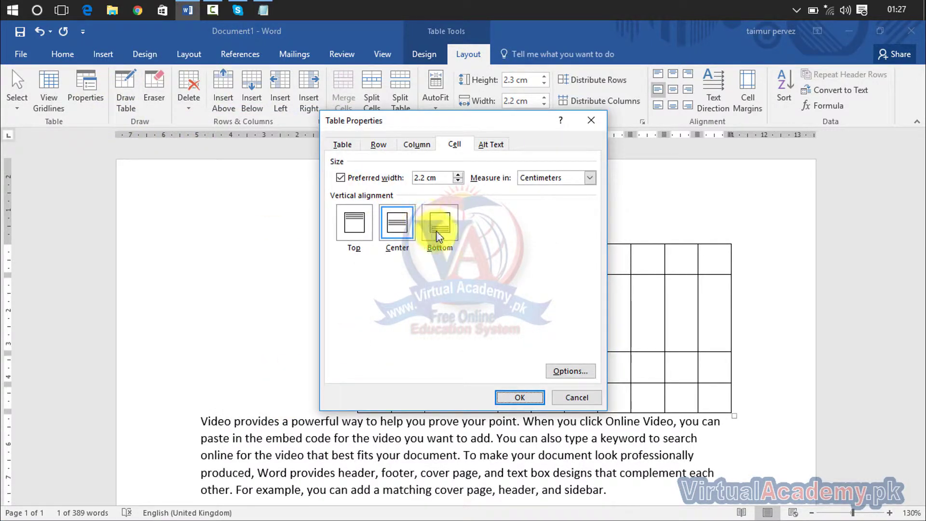
{"action": "left_click", "coordinate": [521, 397]}
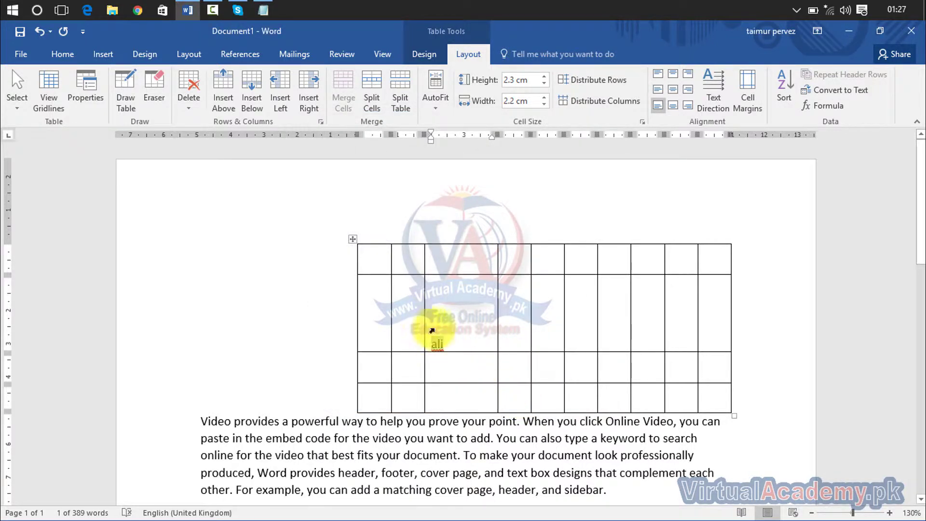
{"action": "left_click", "coordinate": [89, 100]}
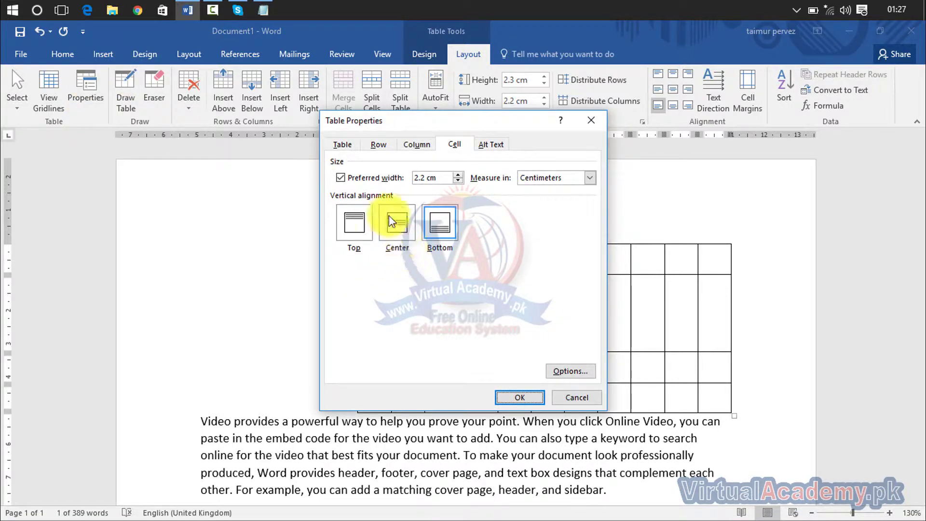
{"action": "left_click", "coordinate": [483, 145]}
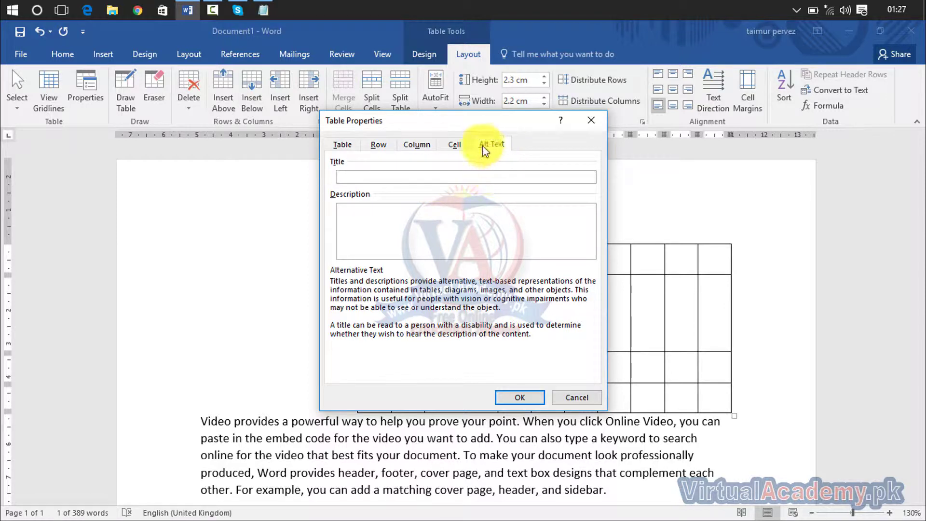
Step: Look at the Alt Text Description field, close Table Properties unchanged, and select the whole table
{"action": "left_click", "coordinate": [429, 230]}
{"action": "left_click", "coordinate": [592, 124]}
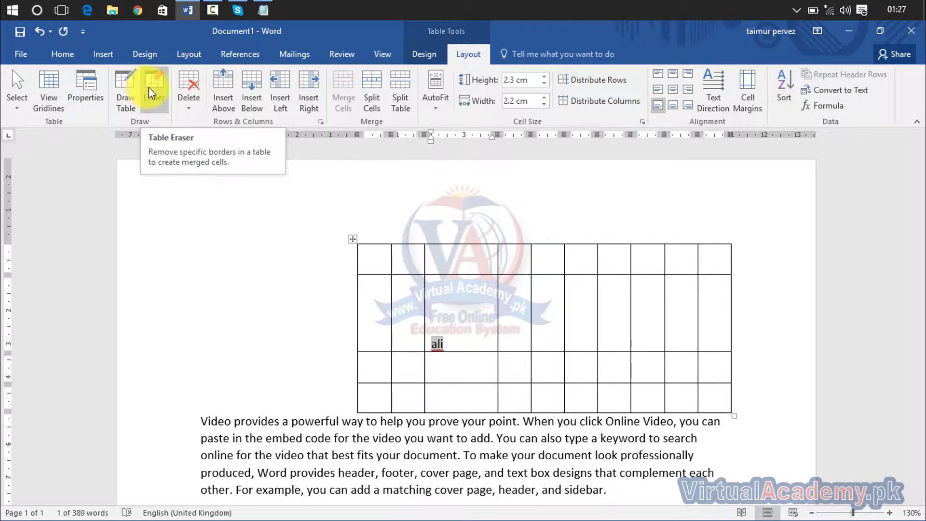
{"action": "left_click", "coordinate": [353, 240]}
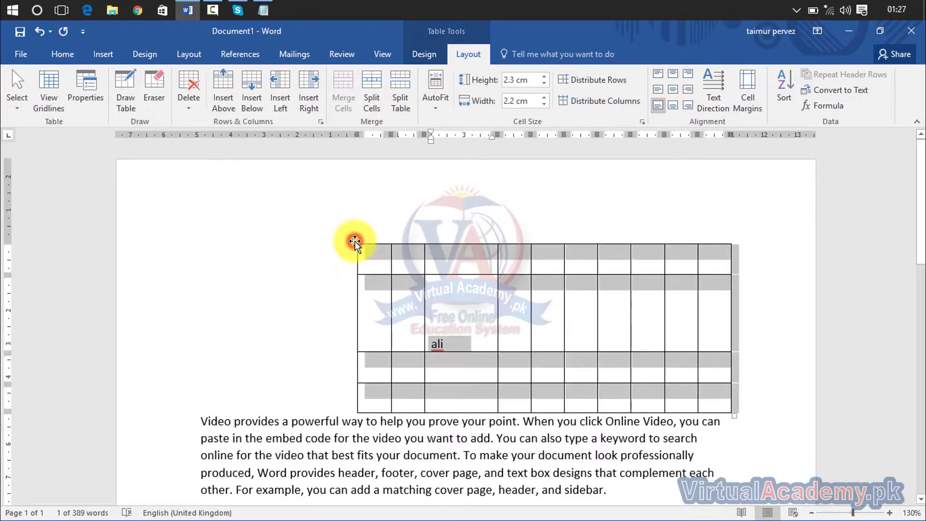
Step: Erase the borders of the top and middle rows until the whole table, including ali, is gone
{"action": "left_click", "coordinate": [152, 87]}
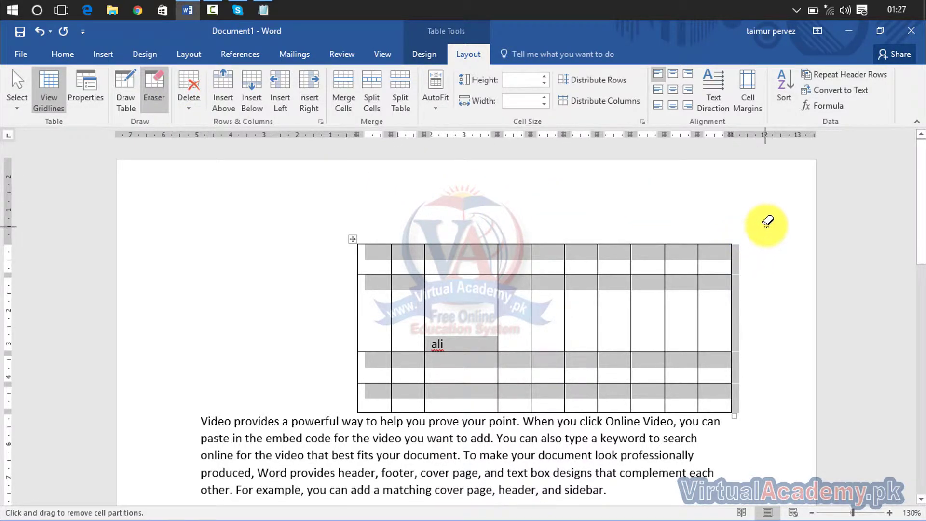
{"action": "mouse_move", "coordinate": [767, 222]}
{"action": "left_mouse_down"}
{"action": "mouse_move", "coordinate": [354, 267]}
{"action": "mouse_move", "coordinate": [745, 317]}
{"action": "mouse_move", "coordinate": [770, 295]}
{"action": "left_mouse_up"}
{"action": "mouse_move", "coordinate": [759, 239]}
{"action": "left_mouse_down"}
{"action": "mouse_move", "coordinate": [641, 329]}
{"action": "mouse_move", "coordinate": [296, 314]}
{"action": "left_mouse_up"}
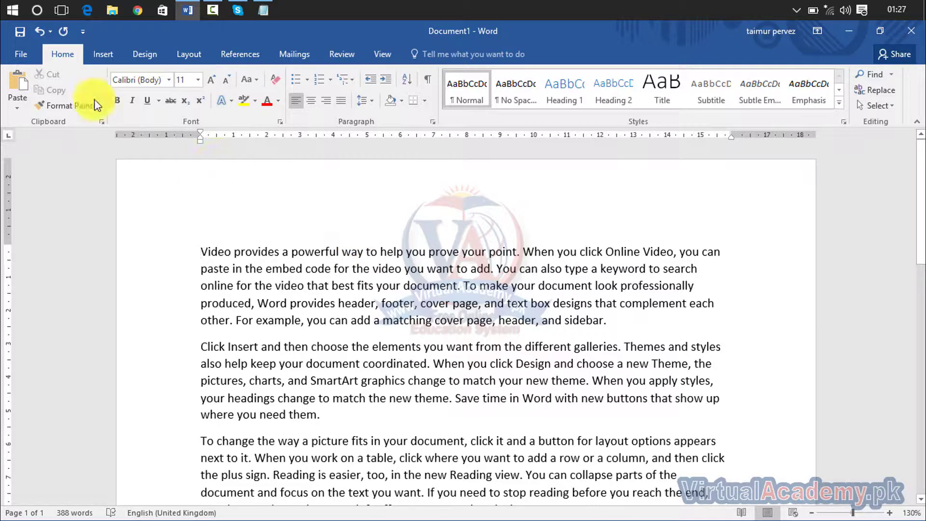
Step: Draw a table box around the first paragraphs, add two row dividers, then undo it
{"action": "left_click", "coordinate": [108, 52]}
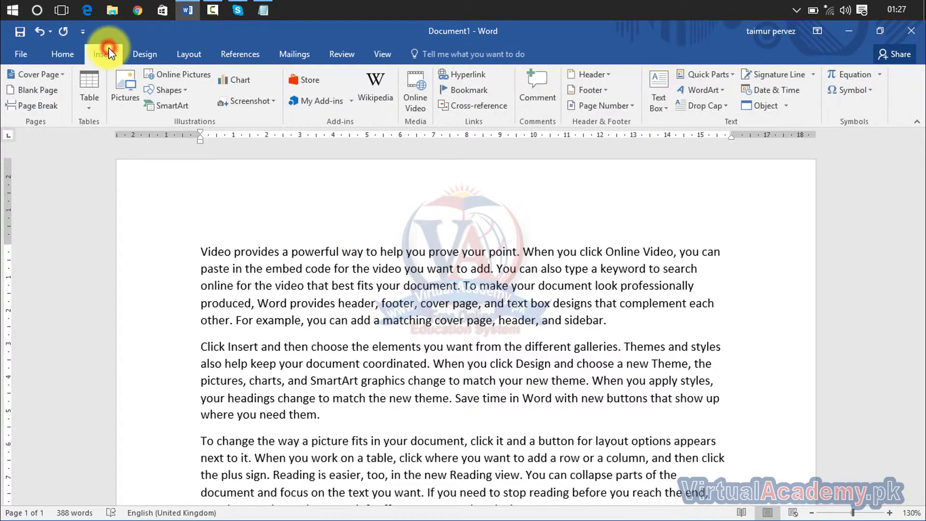
{"action": "left_click", "coordinate": [95, 100]}
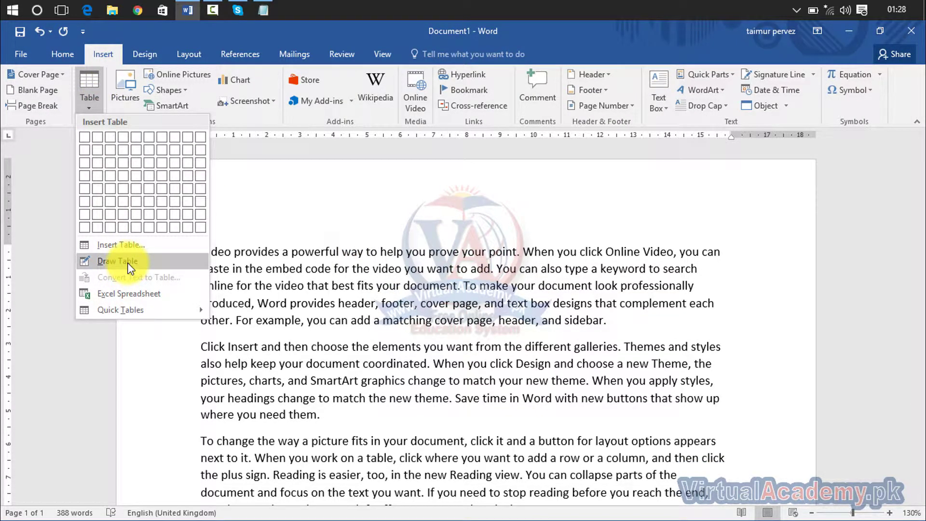
{"action": "left_click", "coordinate": [127, 262]}
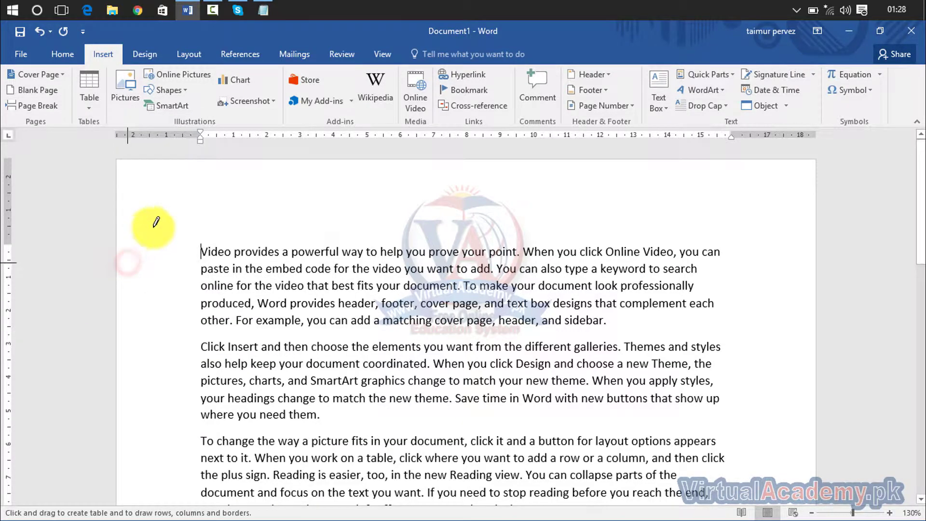
{"action": "mouse_move", "coordinate": [208, 183]}
{"action": "left_mouse_down"}
{"action": "mouse_move", "coordinate": [246, 400]}
{"action": "mouse_move", "coordinate": [727, 385]}
{"action": "left_mouse_up"}
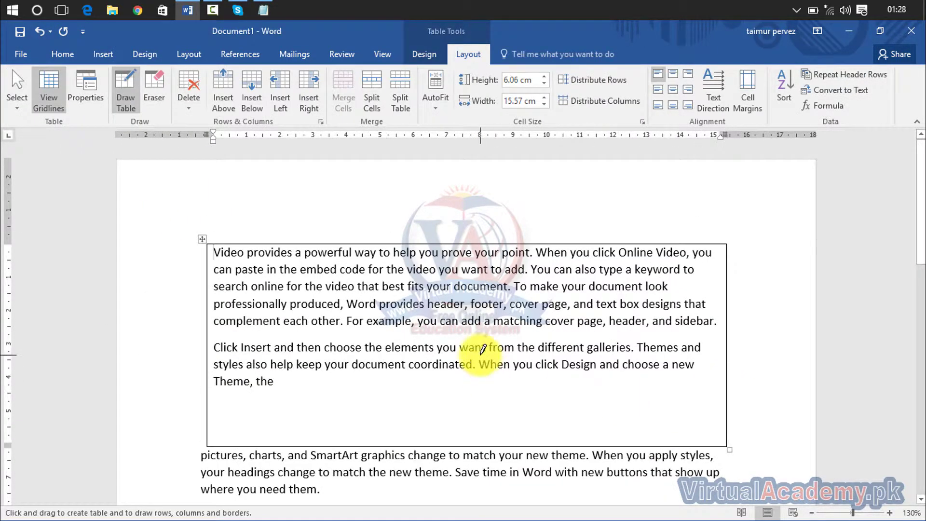
{"action": "mouse_move", "coordinate": [202, 283]}
{"action": "left_mouse_down"}
{"action": "mouse_move", "coordinate": [718, 278]}
{"action": "mouse_move", "coordinate": [699, 283]}
{"action": "left_mouse_up"}
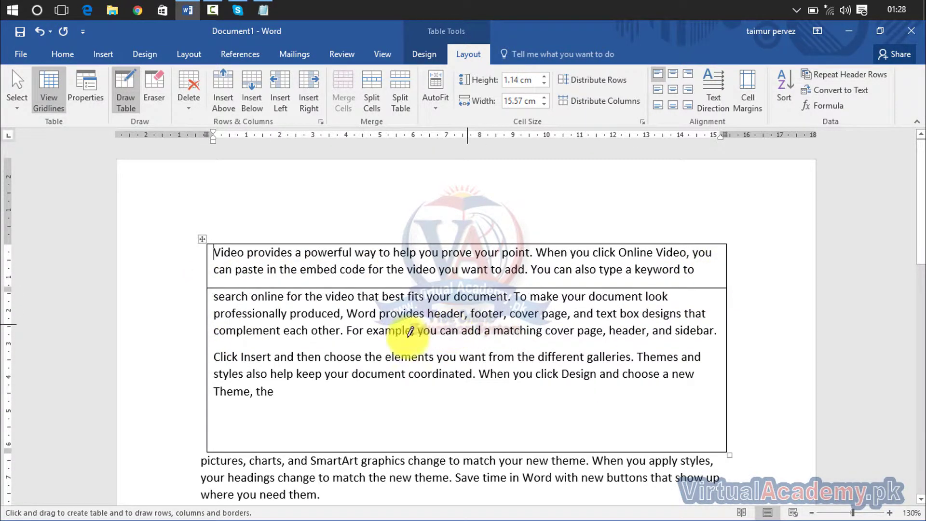
{"action": "left_click_drag", "start_coordinate": [210, 356], "coordinate": [721, 343]}
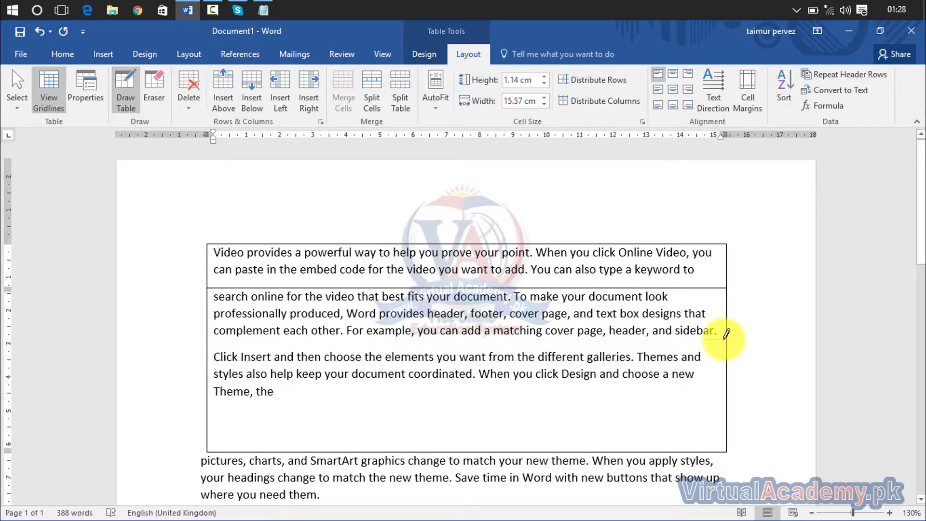
{"action": "left_click_drag", "start_coordinate": [721, 342], "coordinate": [726, 333]}
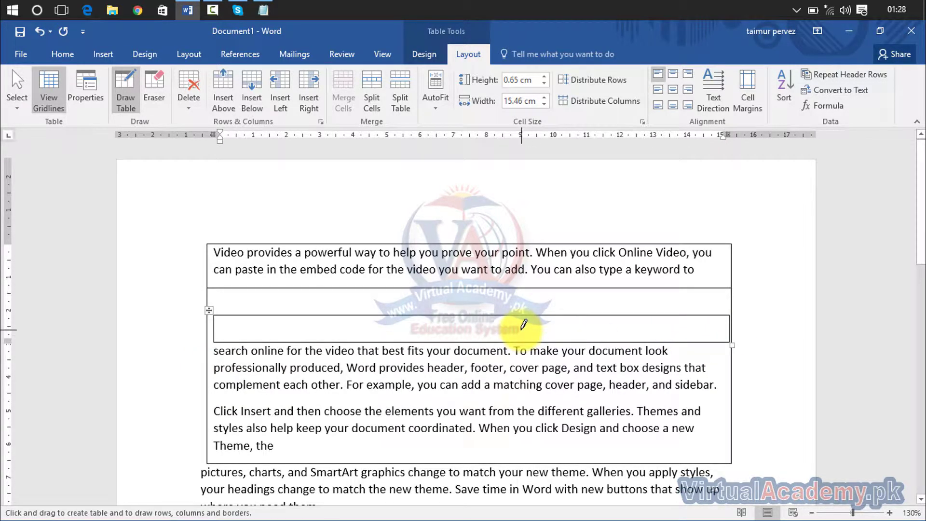
{"action": "key", "text": "ctrl+z"}
{"action": "key", "text": "ctrl+z"}
{"action": "key", "text": "ctrl+z"}
{"action": "key", "text": "ctrl+z"}
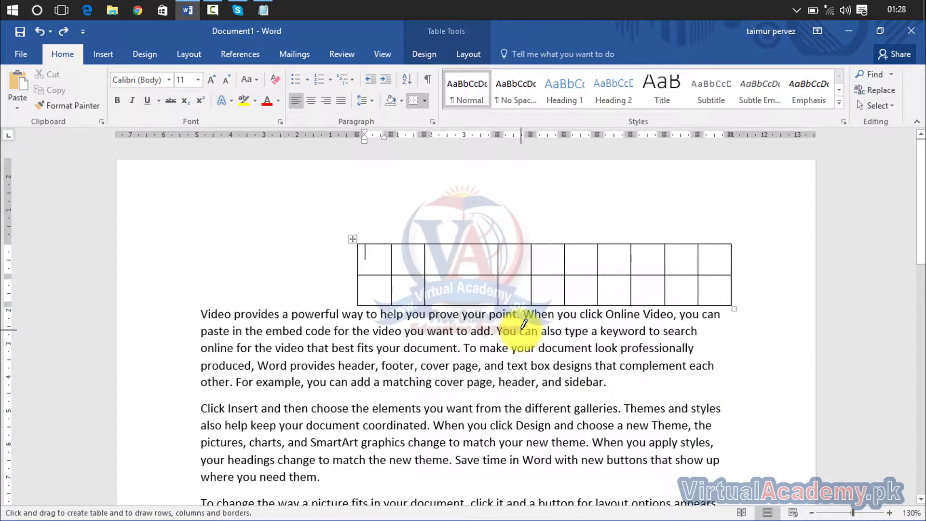
Step: Redo the table, draw a horizontal divider splitting the tall ali row, then stop drawing
{"action": "key", "text": "ctrl+y"}
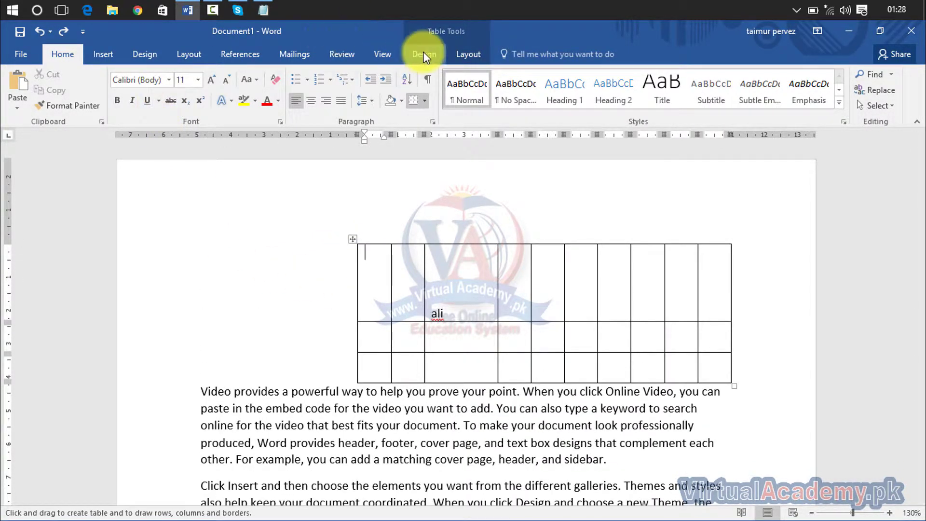
{"action": "left_click", "coordinate": [460, 51]}
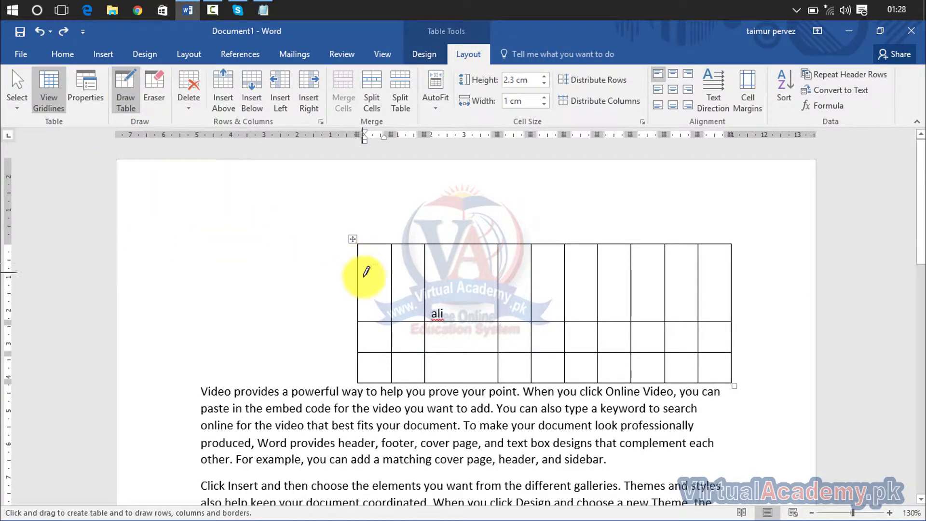
{"action": "left_click_drag", "start_coordinate": [358, 278], "coordinate": [724, 278]}
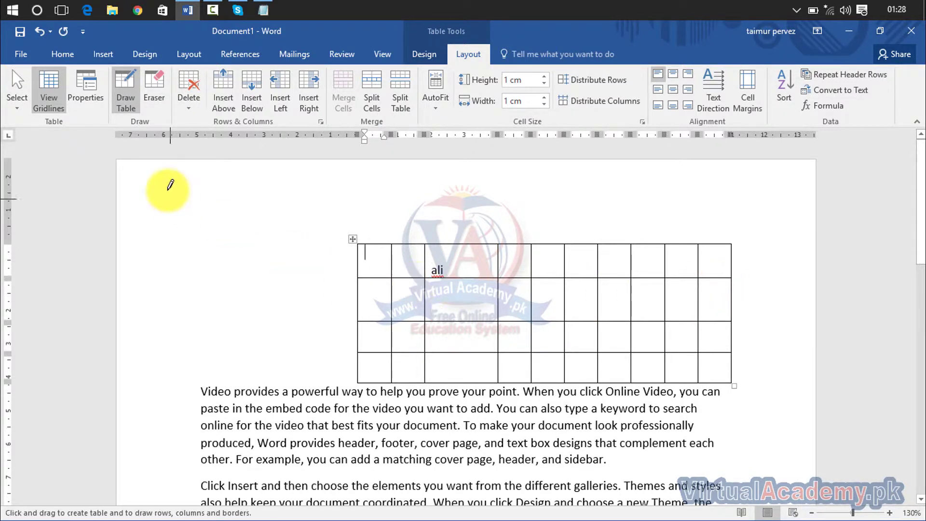
{"action": "left_click", "coordinate": [127, 91]}
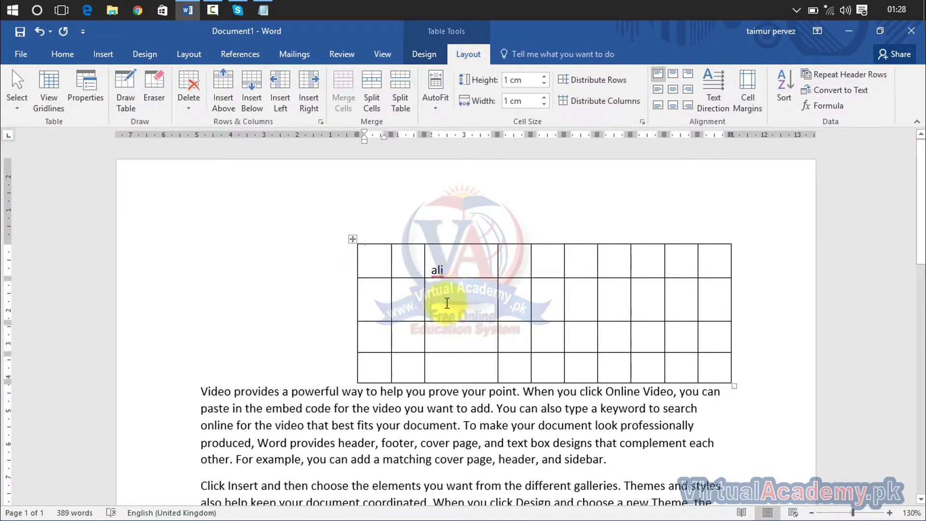
Step: Delete the ali cell using Delete Cells with Shift cells left
{"action": "left_click", "coordinate": [440, 270]}
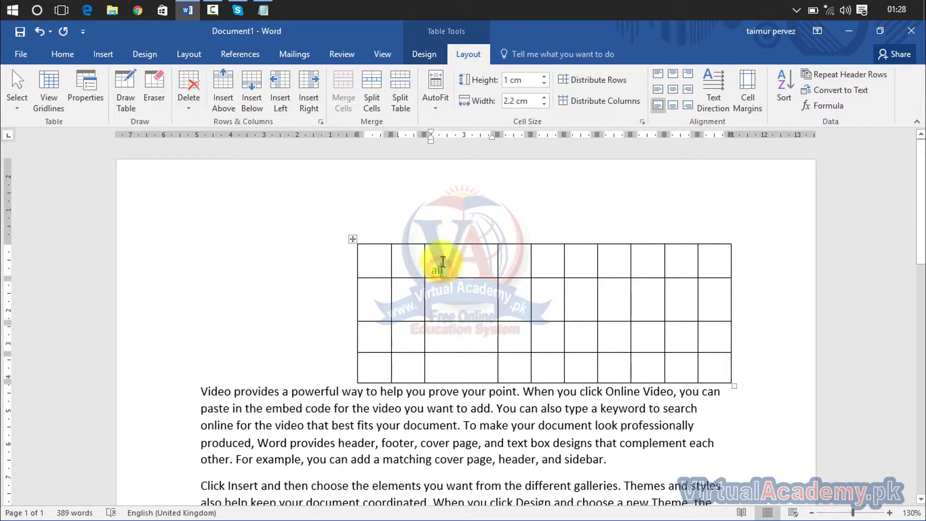
{"action": "left_click", "coordinate": [189, 98]}
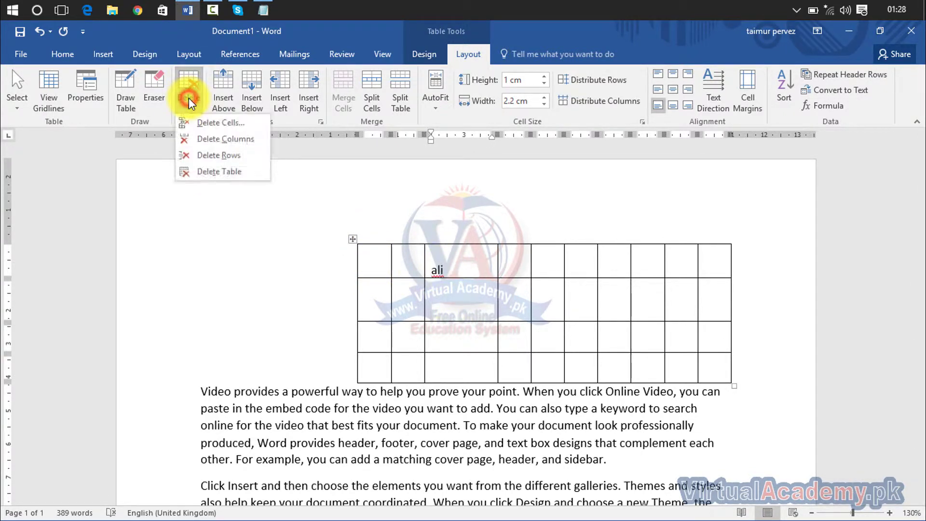
{"action": "left_click", "coordinate": [204, 124]}
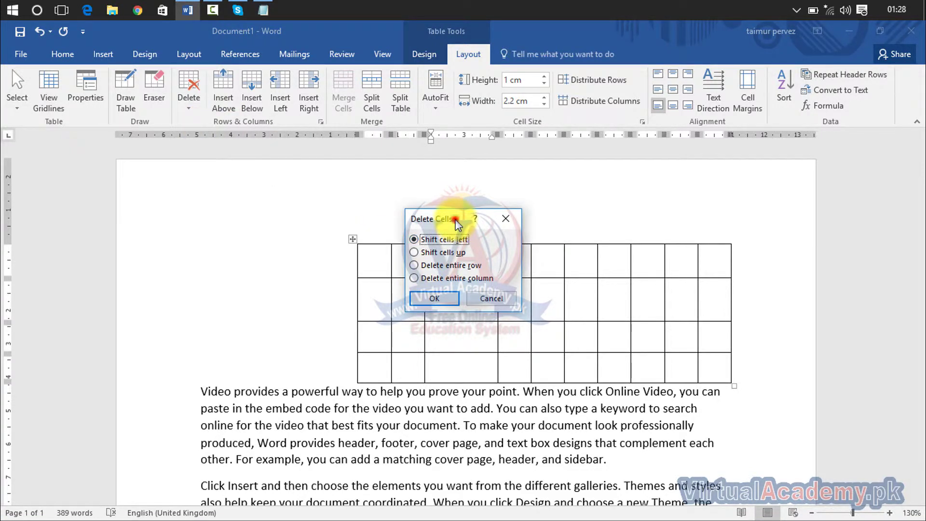
{"action": "left_click_drag", "start_coordinate": [457, 221], "coordinate": [418, 284]}
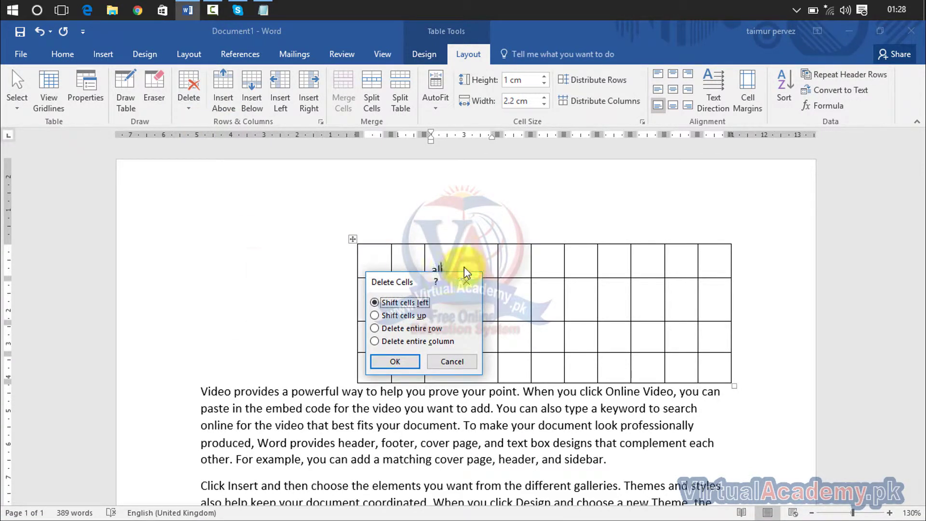
{"action": "left_click_drag", "start_coordinate": [414, 285], "coordinate": [226, 218]}
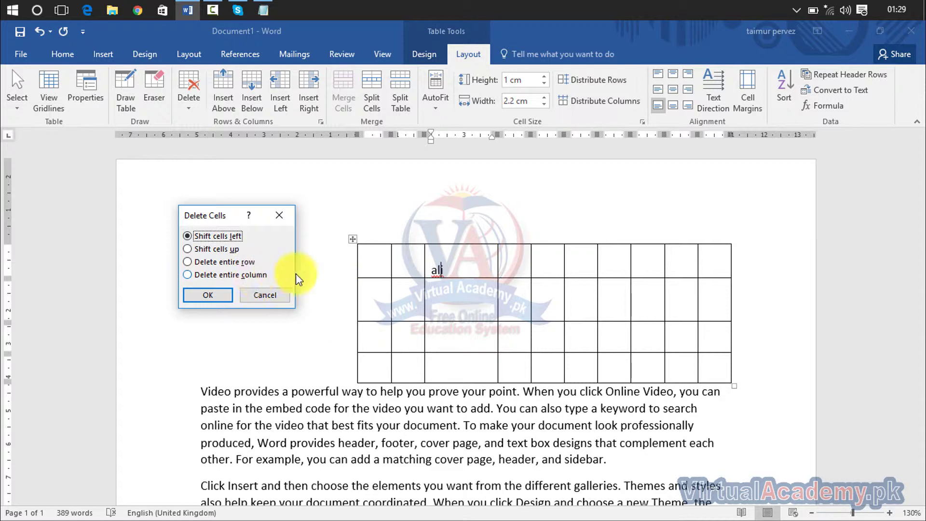
{"action": "left_click", "coordinate": [217, 298]}
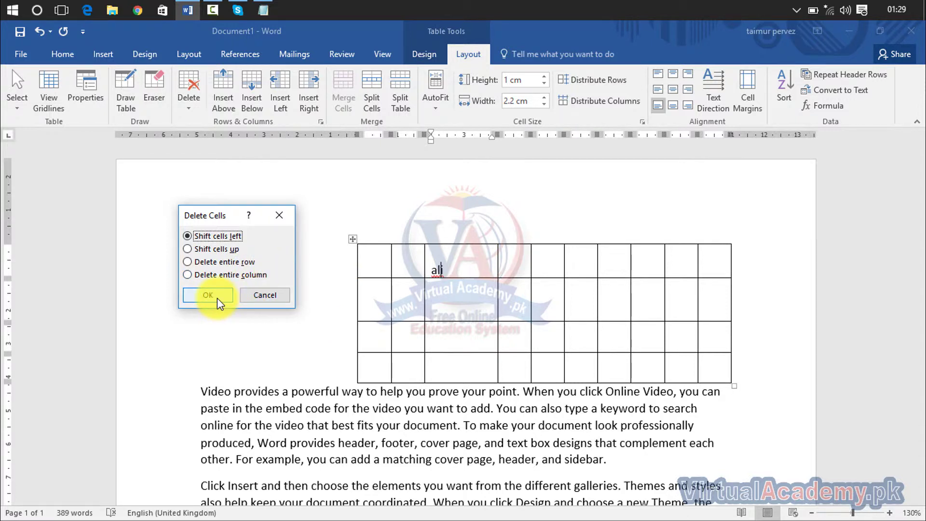
{"action": "left_click", "coordinate": [217, 297]}
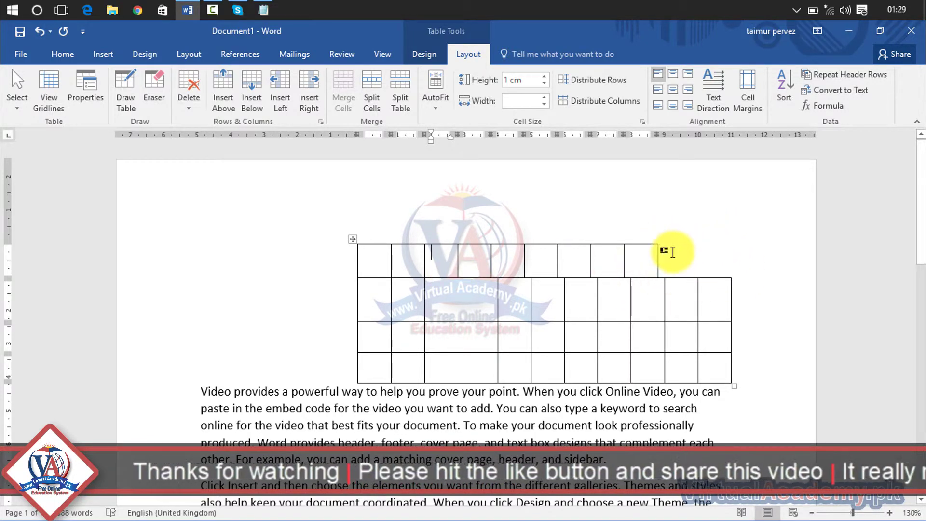
Step: Undo the cell deletion, then delete the ali column and the current row
{"action": "key", "text": "ctrl+z"}
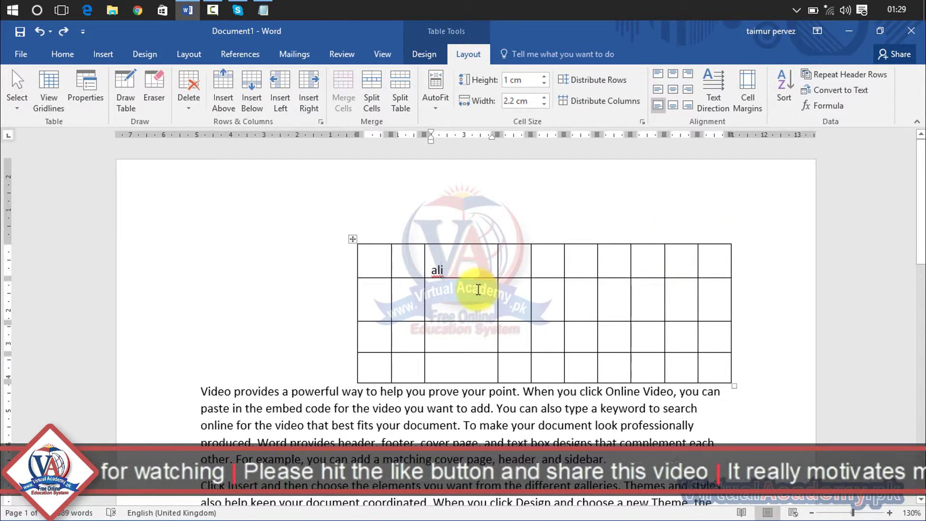
{"action": "left_click", "coordinate": [190, 103]}
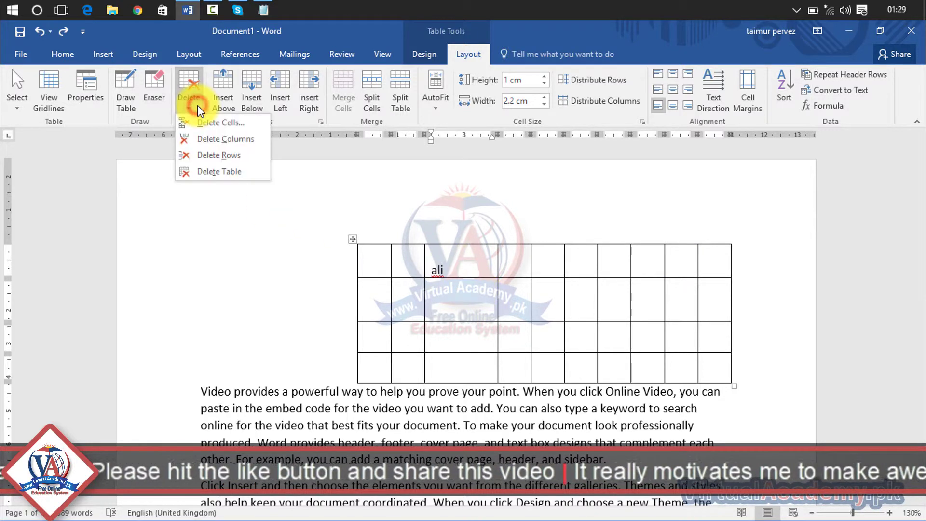
{"action": "left_click", "coordinate": [211, 139]}
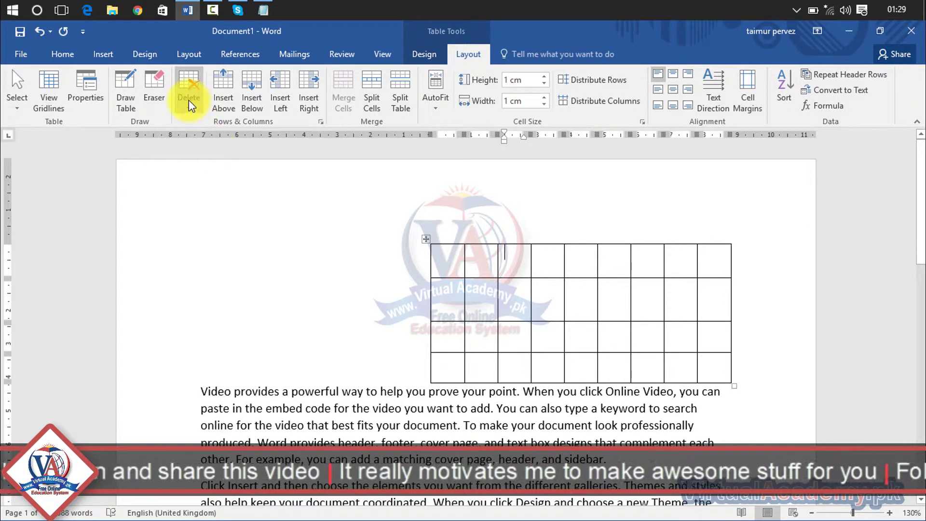
{"action": "left_click", "coordinate": [189, 101]}
{"action": "left_click", "coordinate": [207, 155]}
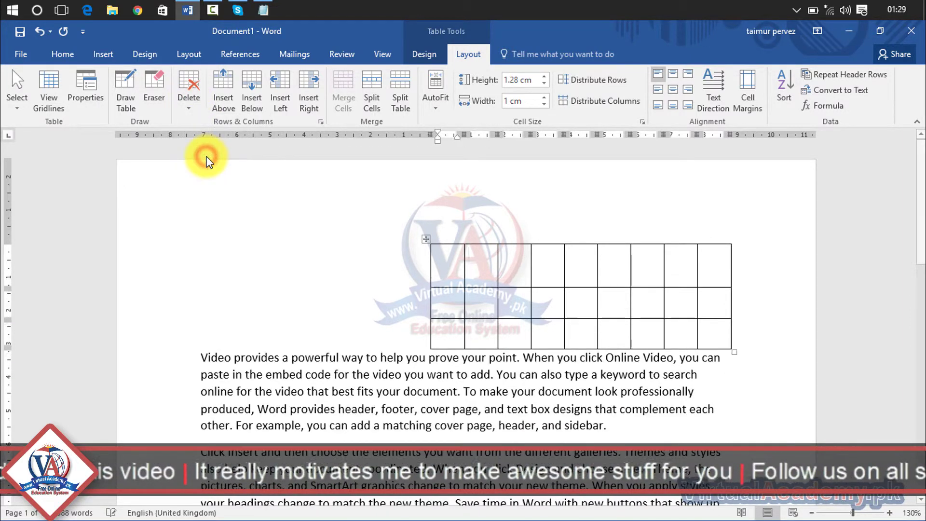
Step: Delete the whole table, then undo to restore it
{"action": "left_click", "coordinate": [188, 108]}
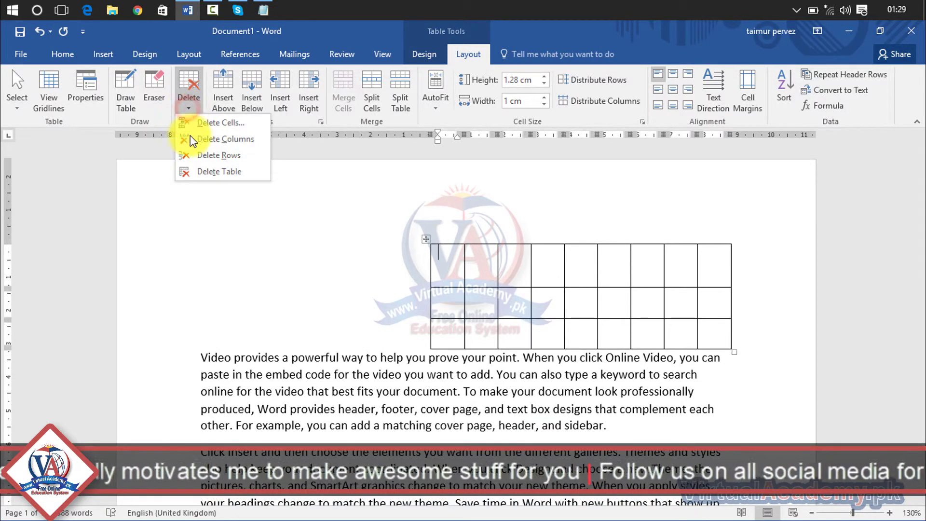
{"action": "left_click", "coordinate": [199, 172]}
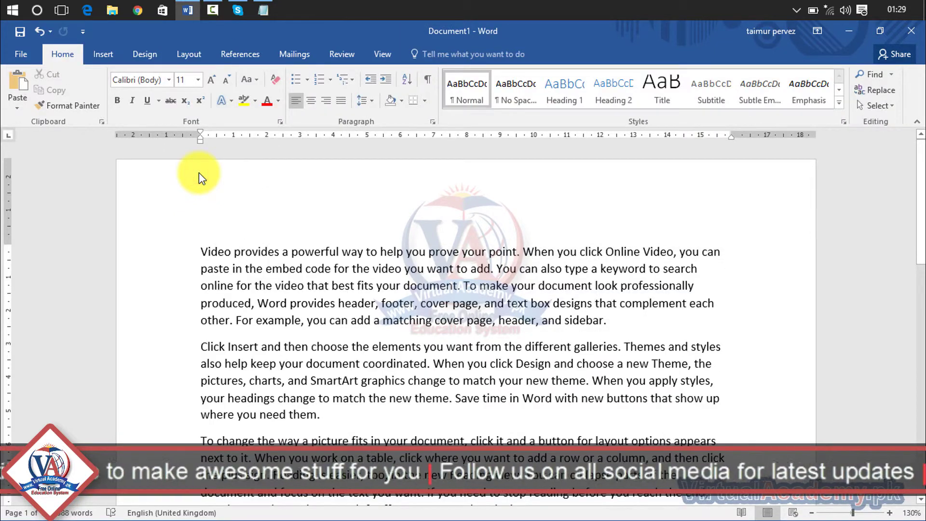
{"action": "key", "text": "ctrl+z"}
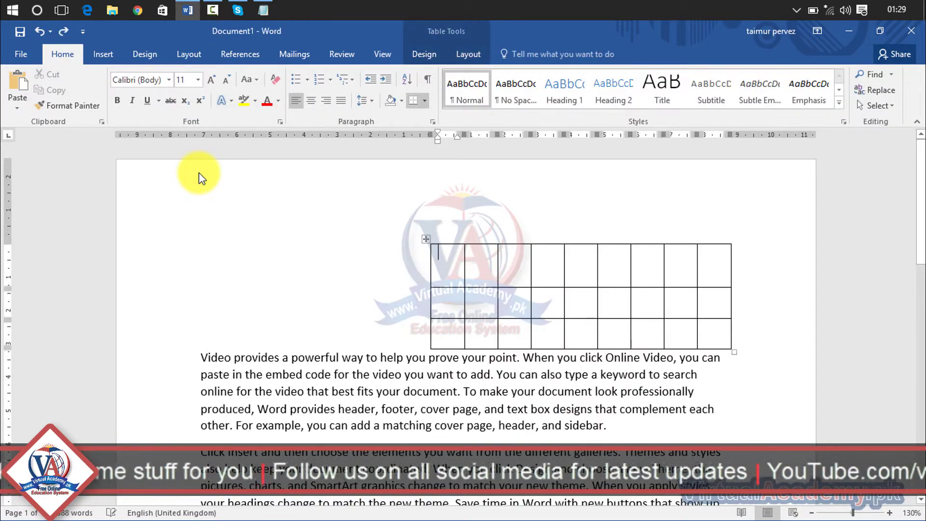
Step: Type a in the first cell and insert a row above and another below
{"action": "left_click", "coordinate": [464, 55]}
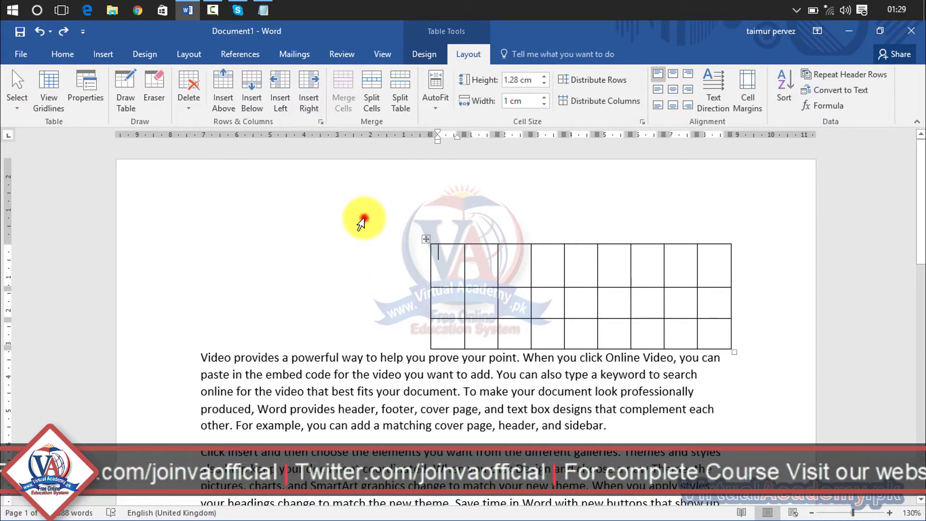
{"action": "type", "text": "a"}
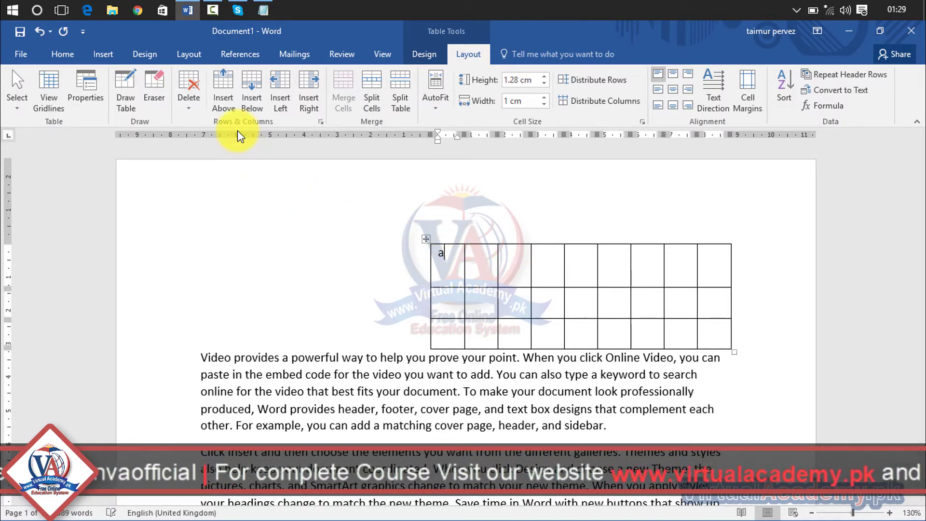
{"action": "left_click", "coordinate": [223, 92]}
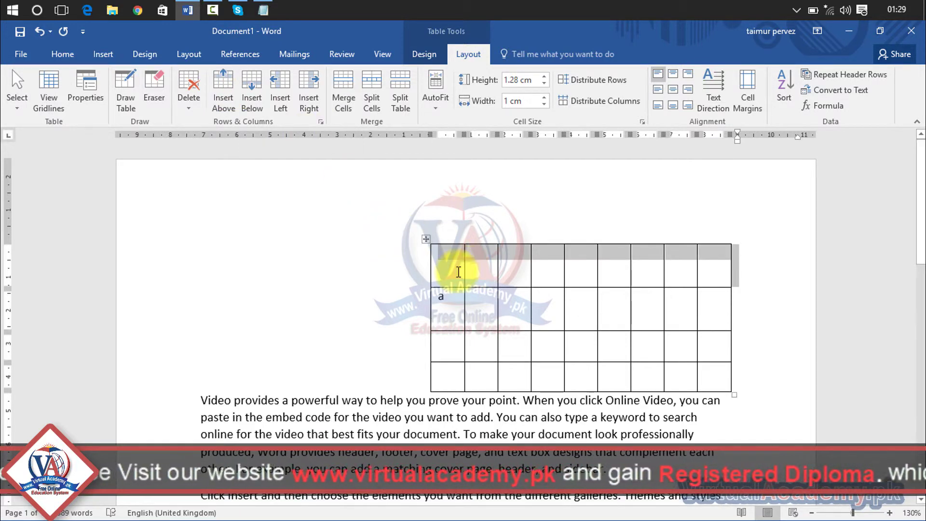
{"action": "left_click", "coordinate": [251, 86]}
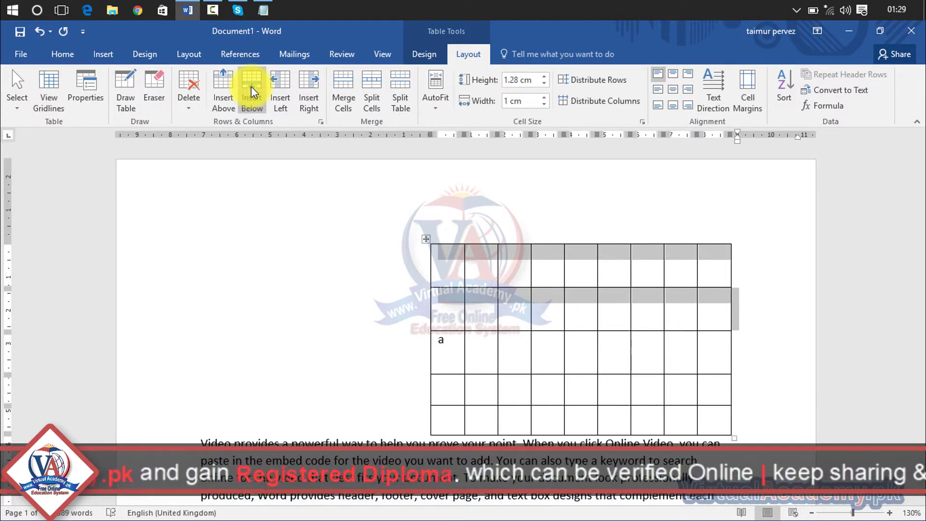
Step: Insert two new columns to the left of the a cell
{"action": "left_click", "coordinate": [450, 353]}
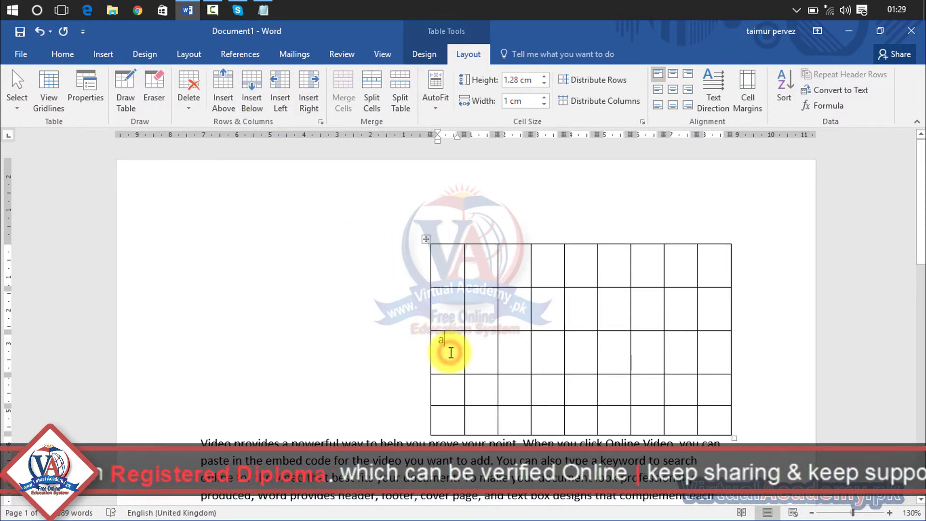
{"action": "left_click", "coordinate": [286, 91]}
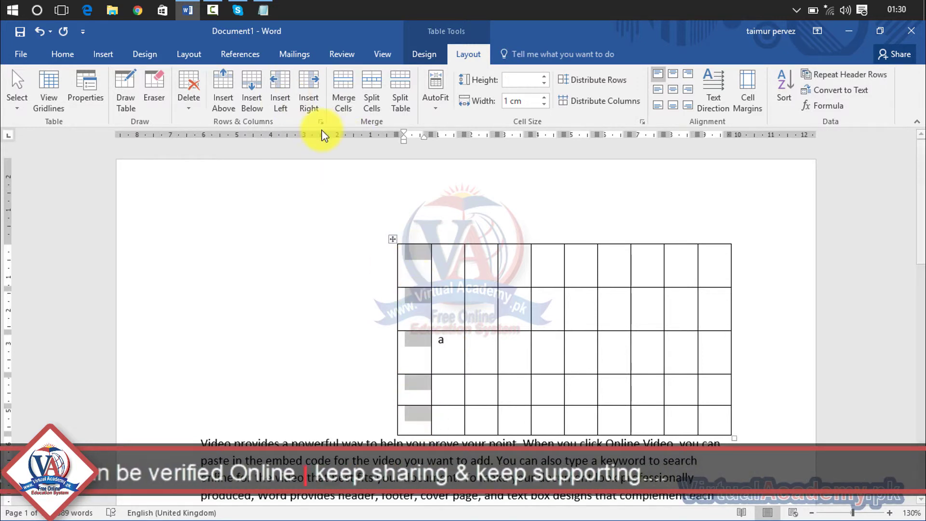
{"action": "left_click", "coordinate": [305, 88]}
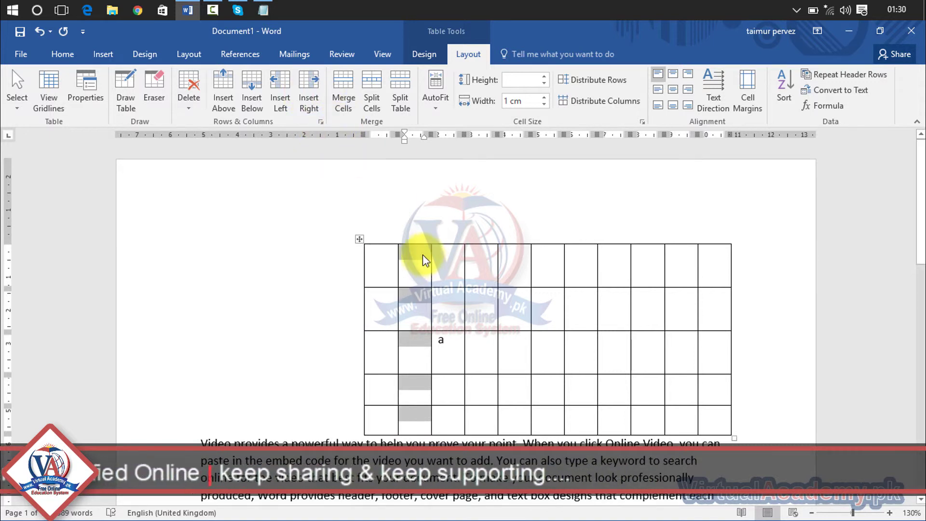